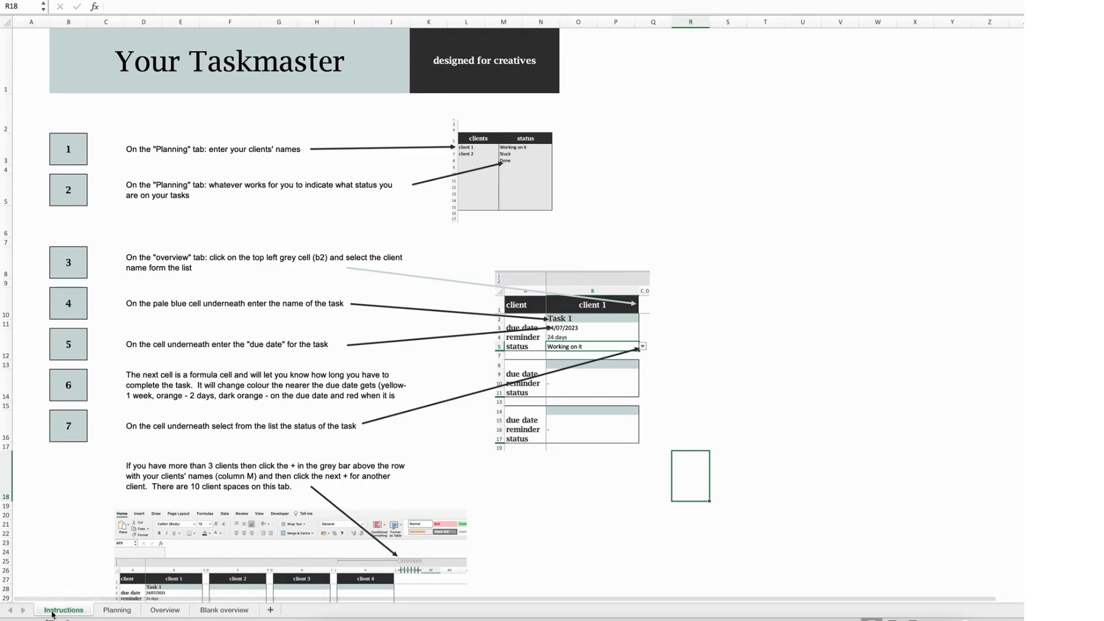
Examine the clients list and the status options on the Planning sheet
click(112, 610)
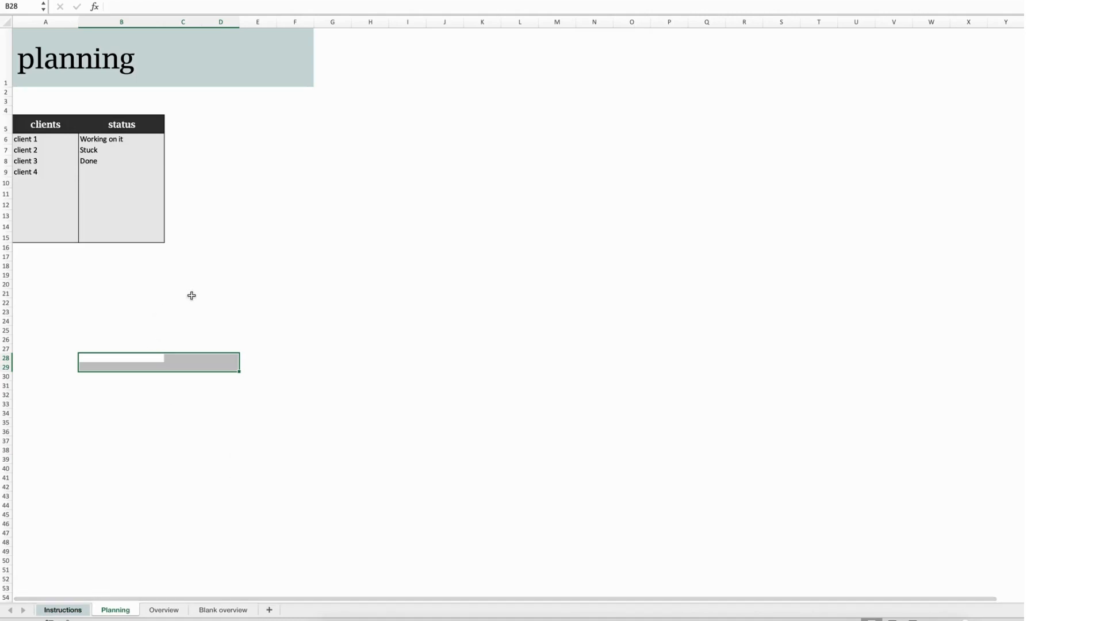
click(191, 295)
click(48, 137)
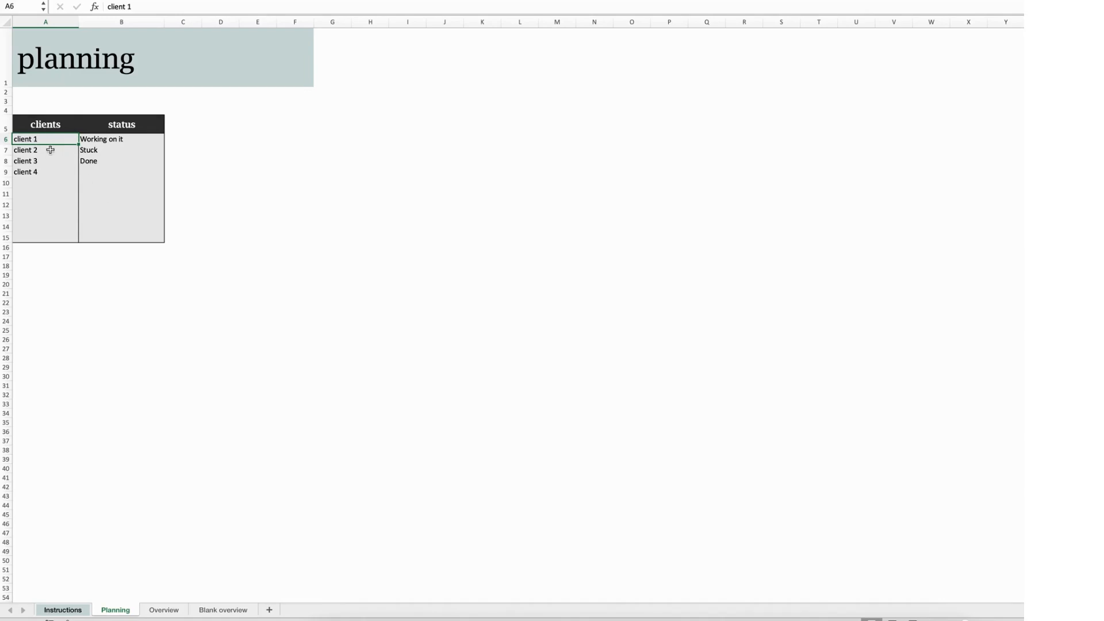
click(125, 138)
drag(118, 142, 130, 236)
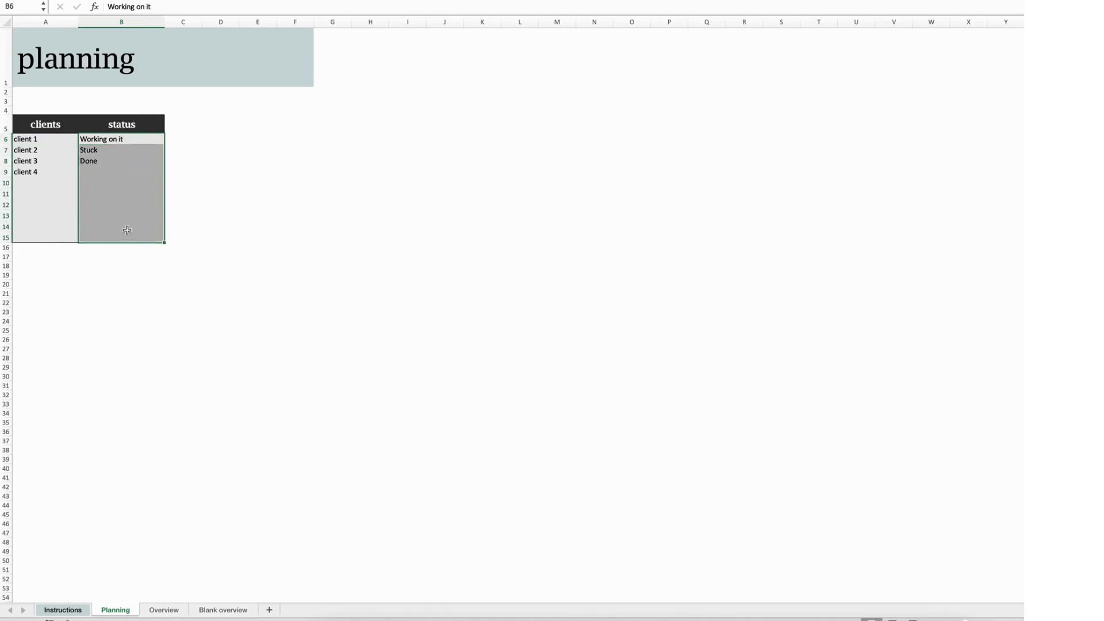
click(117, 141)
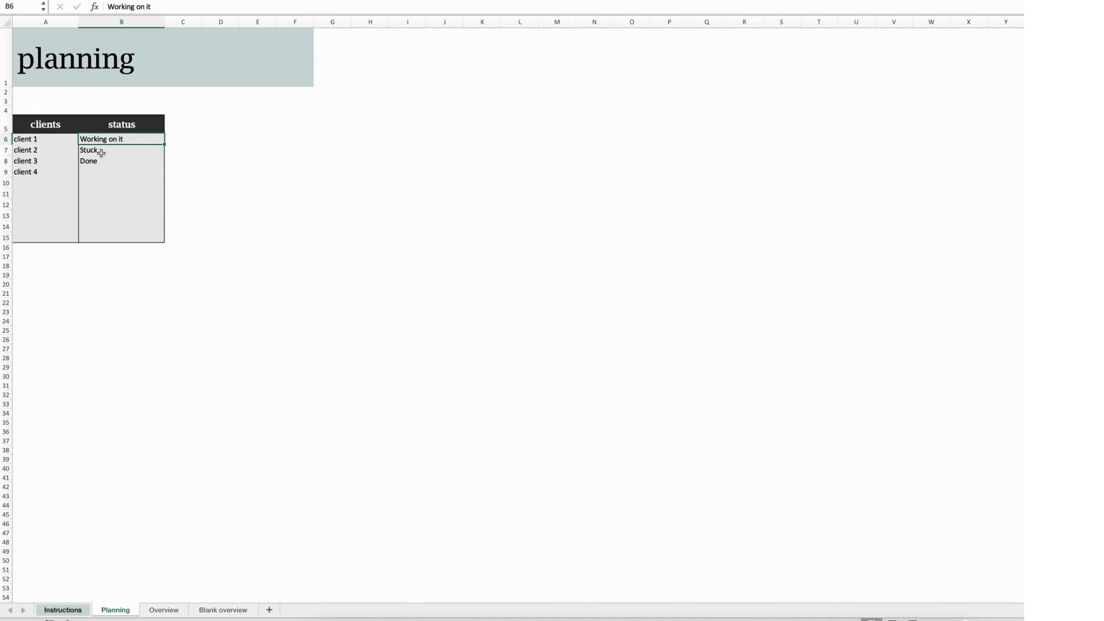
click(122, 152)
click(123, 161)
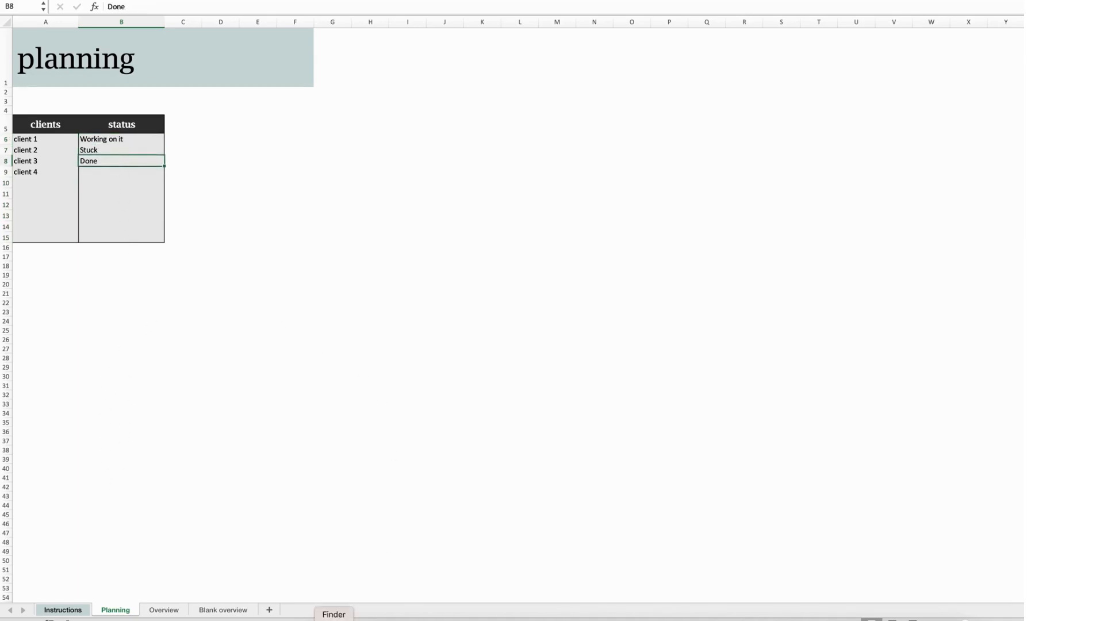
On the Overview sheet, choose client 1 for the first column header and check the client choices for the second column
click(164, 611)
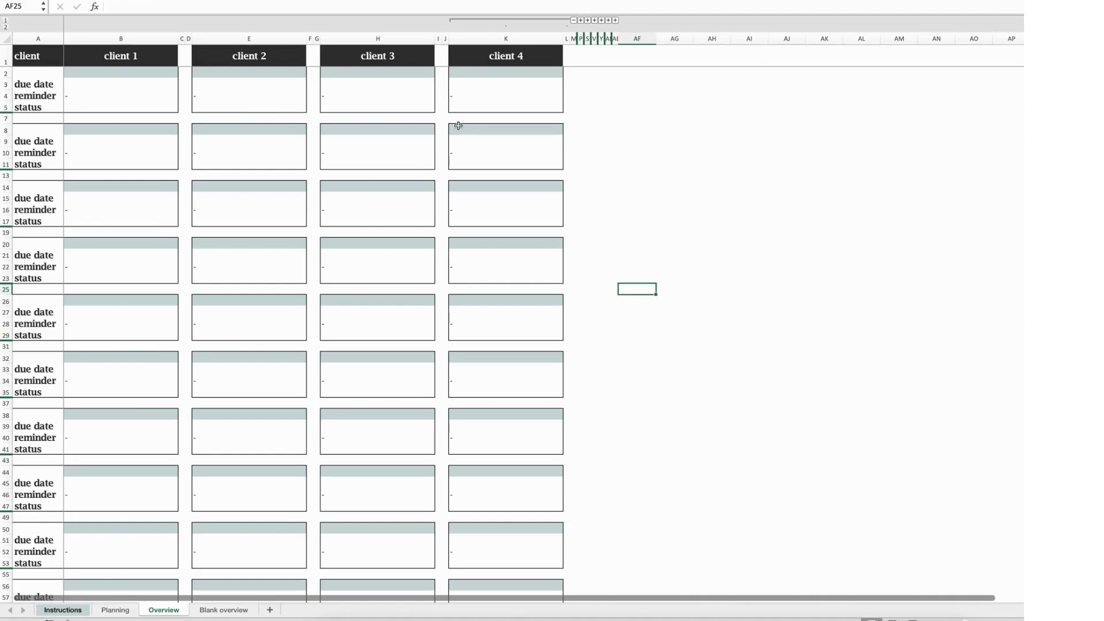
click(124, 60)
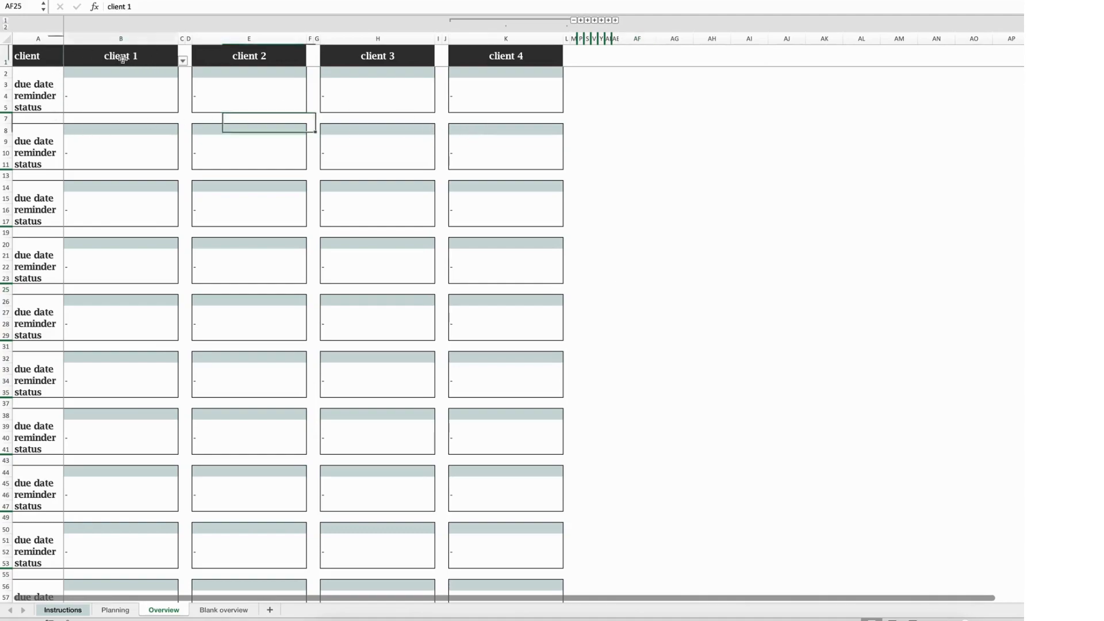
click(182, 61)
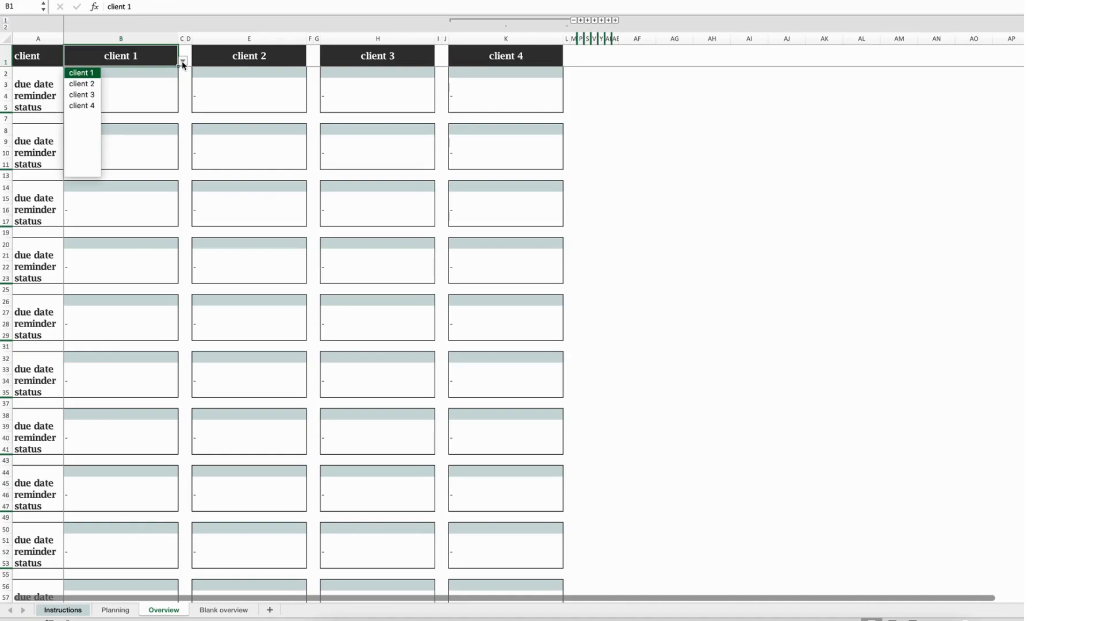
click(80, 73)
click(286, 56)
click(311, 61)
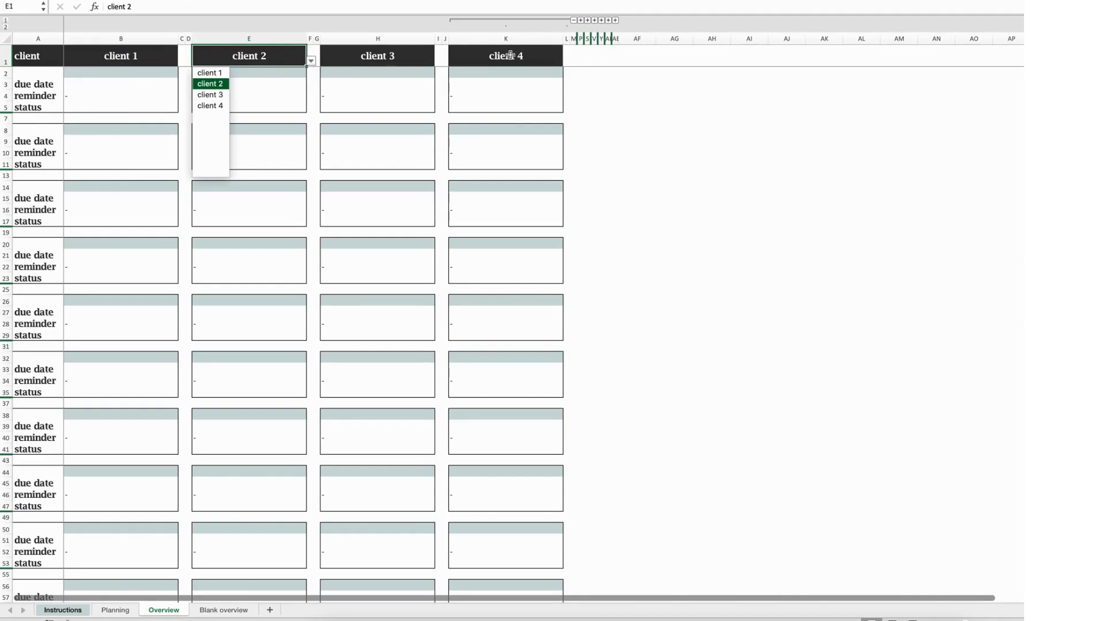
click(92, 73)
Enter Task 1 with due date 21/07/2023 in client 1's first task block
click(120, 73)
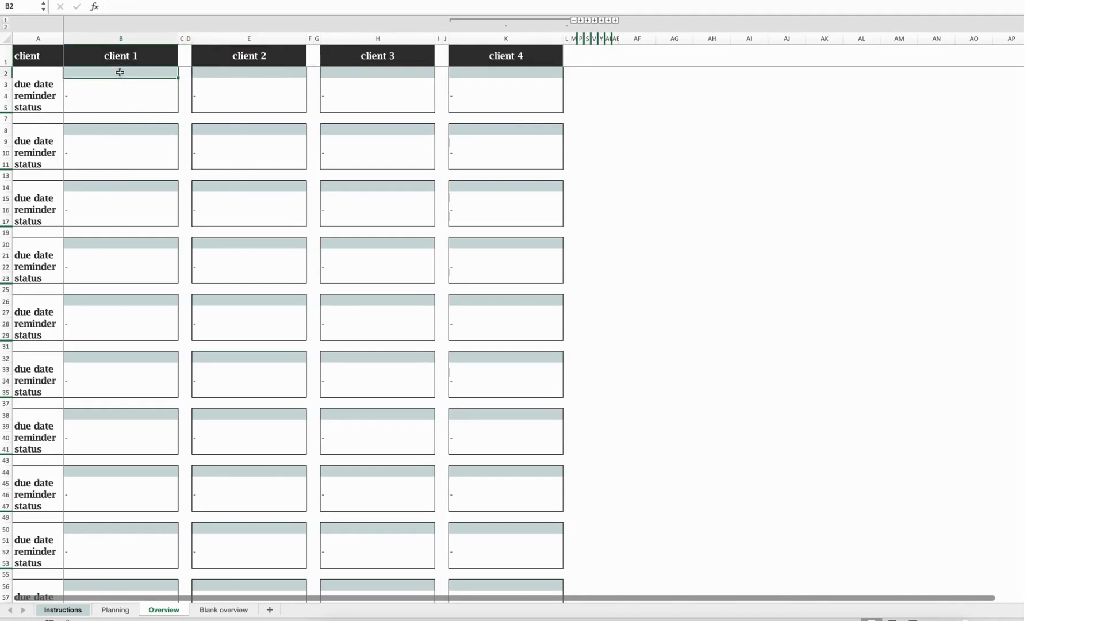
text(Task 1)
key(Return)
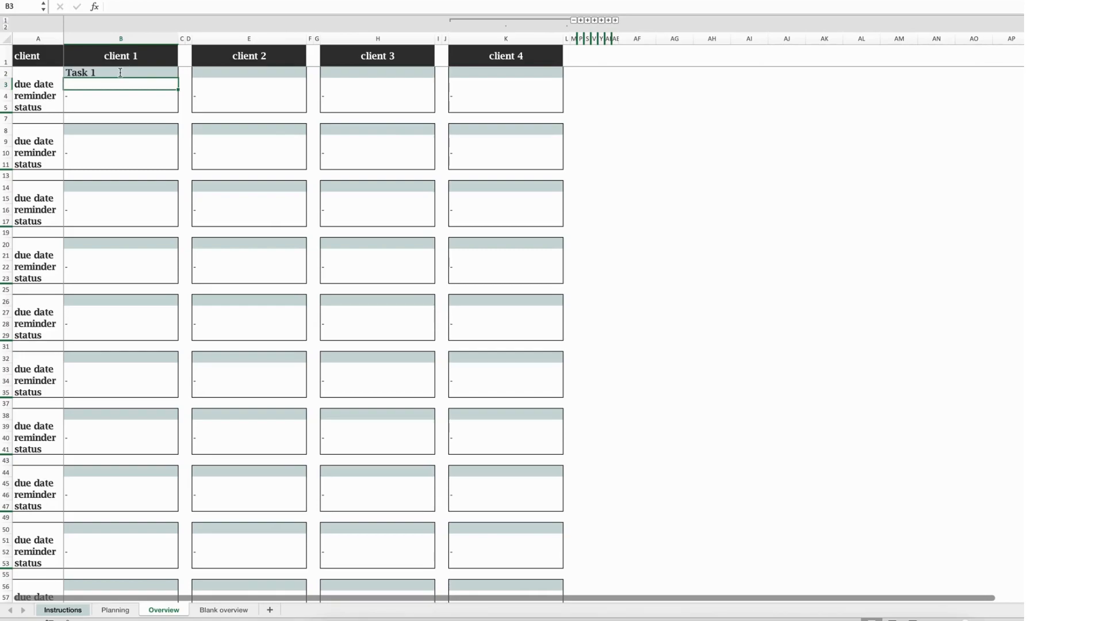
text(21/07/)
text(2023)
key(Return)
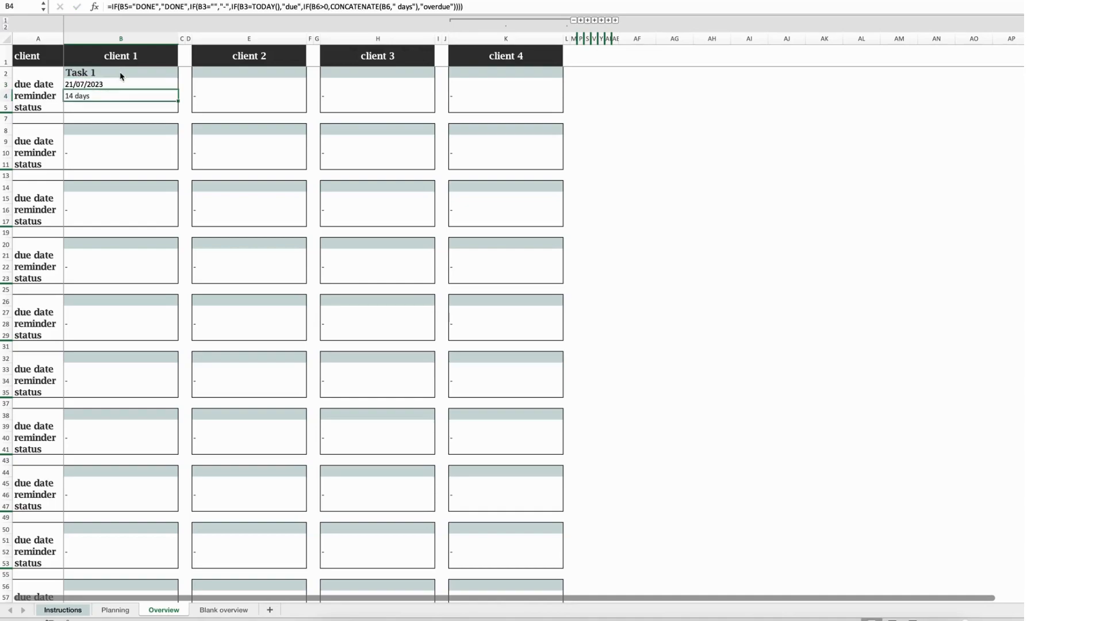
Set the status of client 1's first task to Working on it
click(154, 107)
click(183, 107)
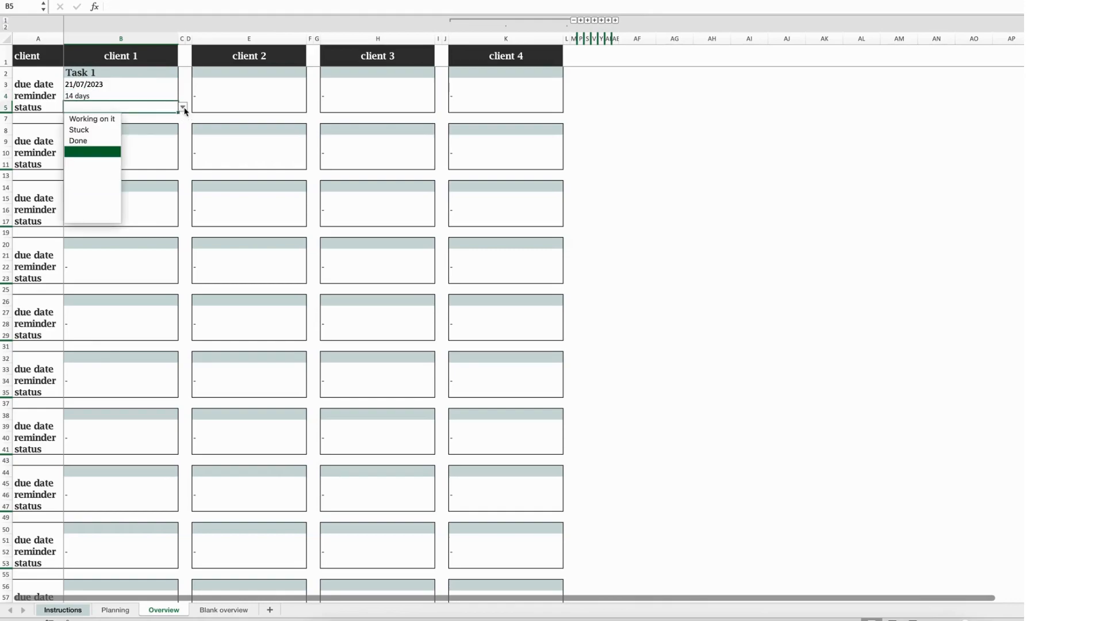
click(96, 119)
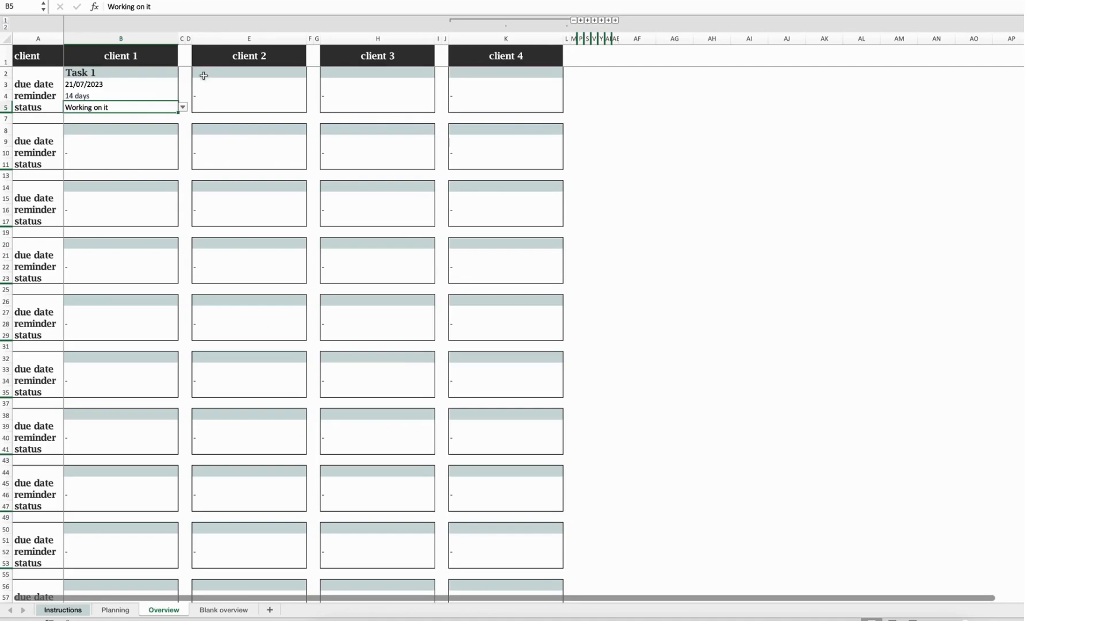
Copy client 1's Task 1 name into client 2's first task block and enter the due date 11/07/2023
click(157, 72)
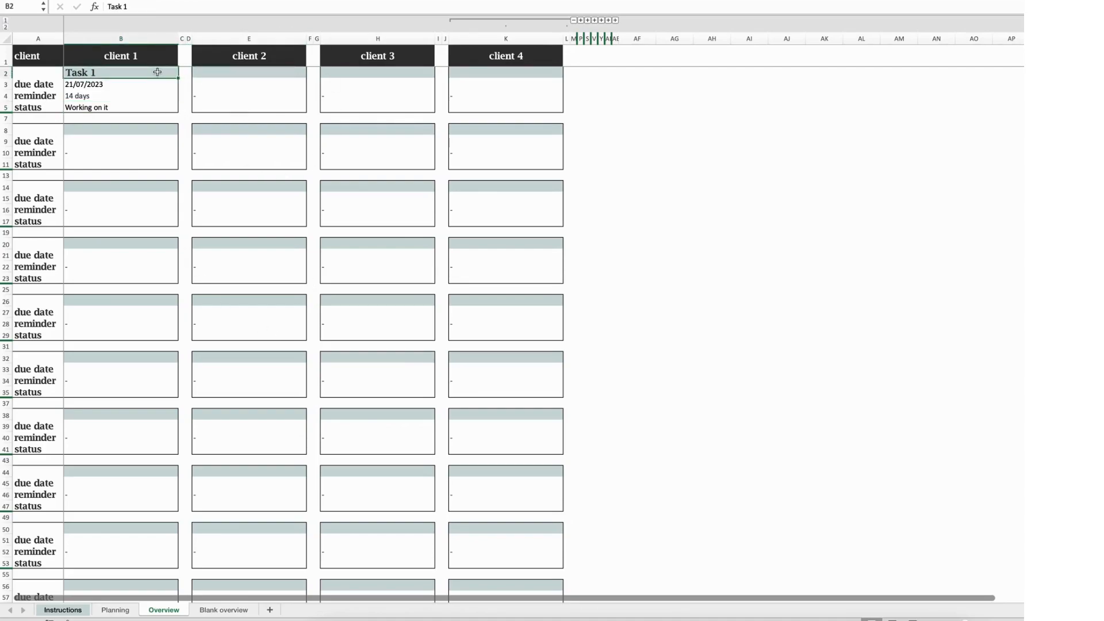
key(ctrl+c)
click(255, 72)
key(ctrl+v)
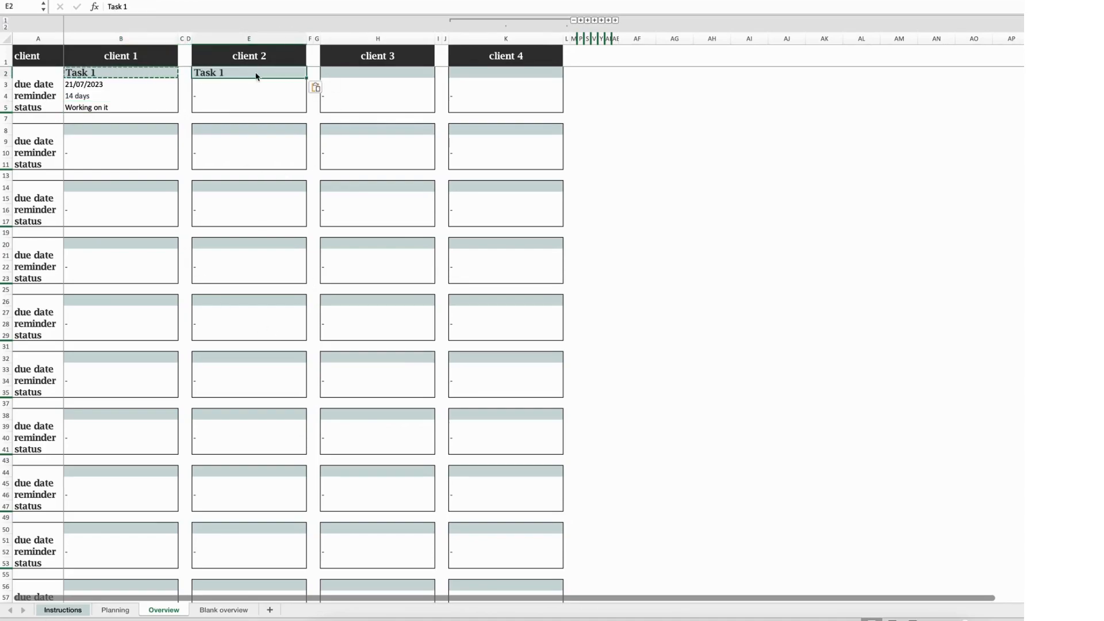
click(274, 85)
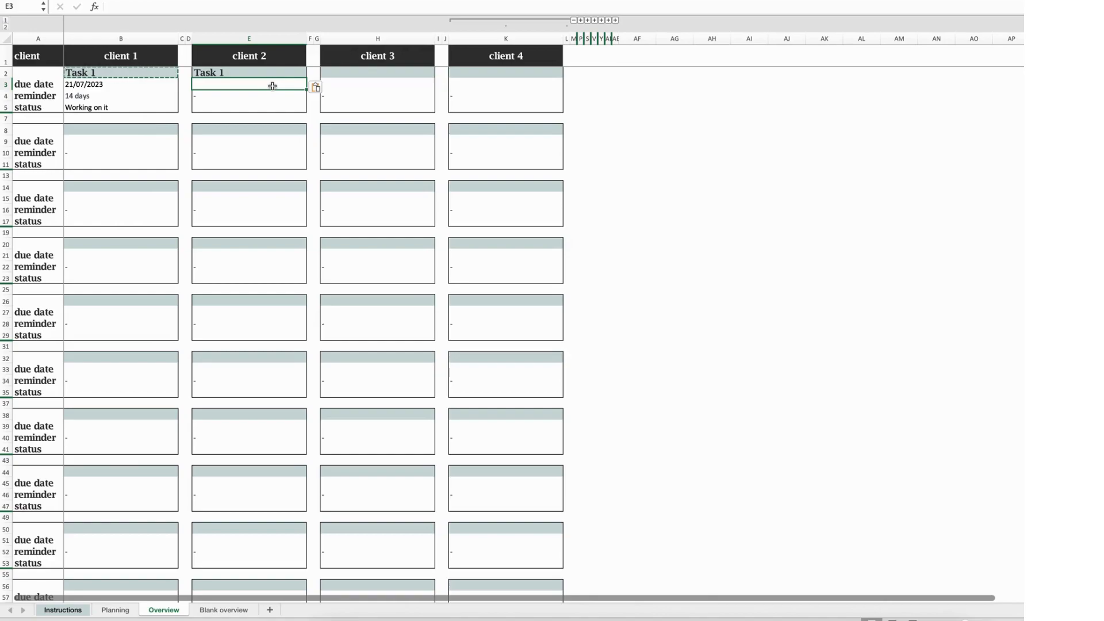
text(1)
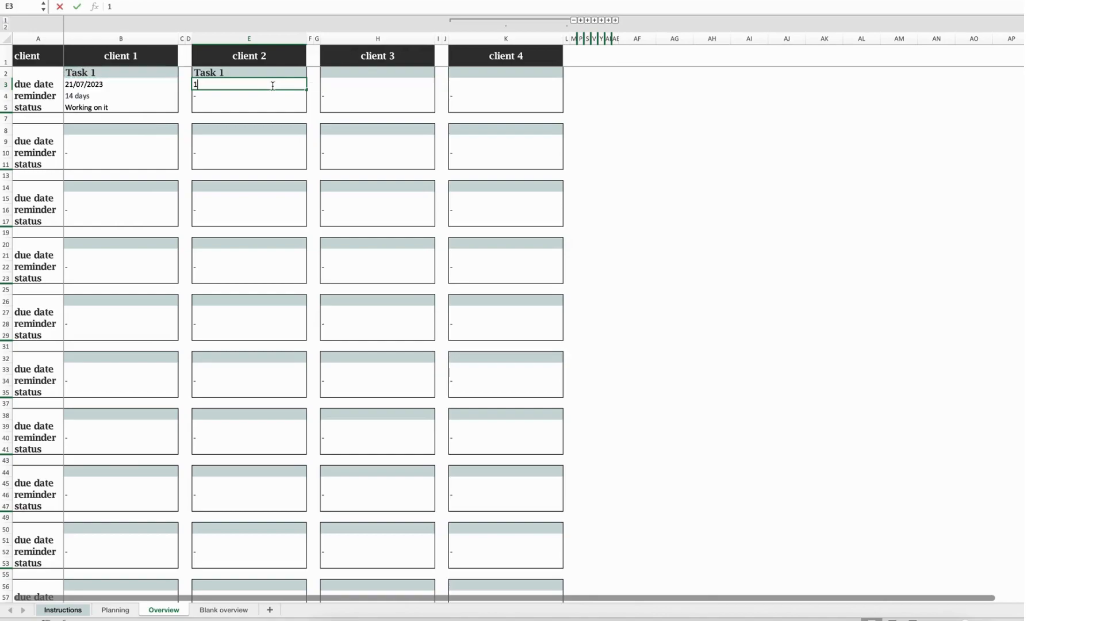
text(1/07/2023)
key(Return)
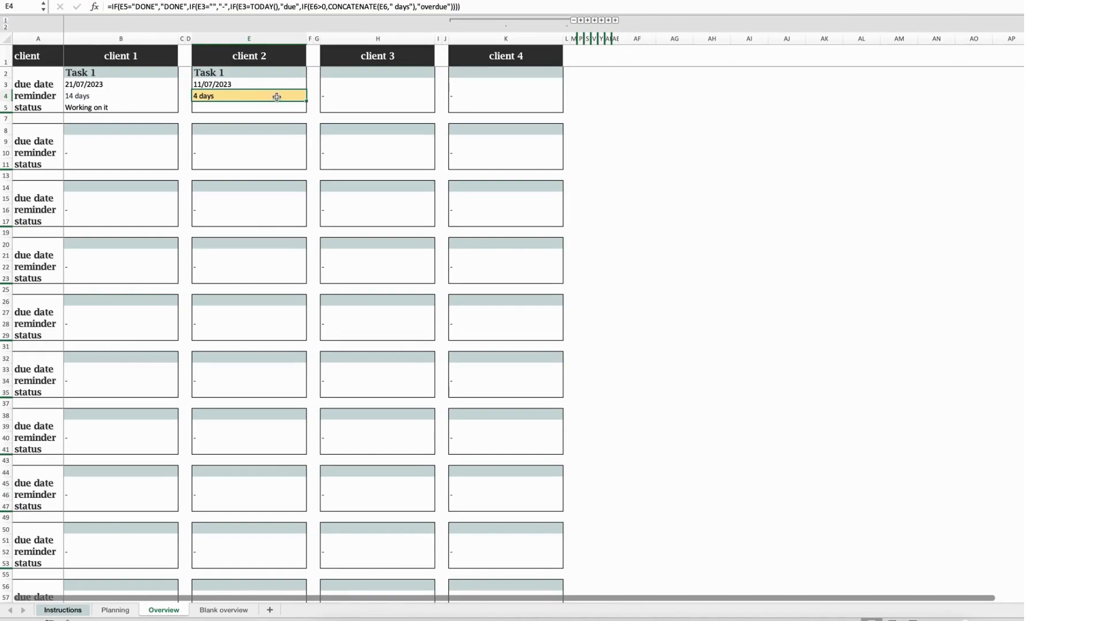
Set the status of client 2's first task to Working on it
click(276, 107)
click(311, 107)
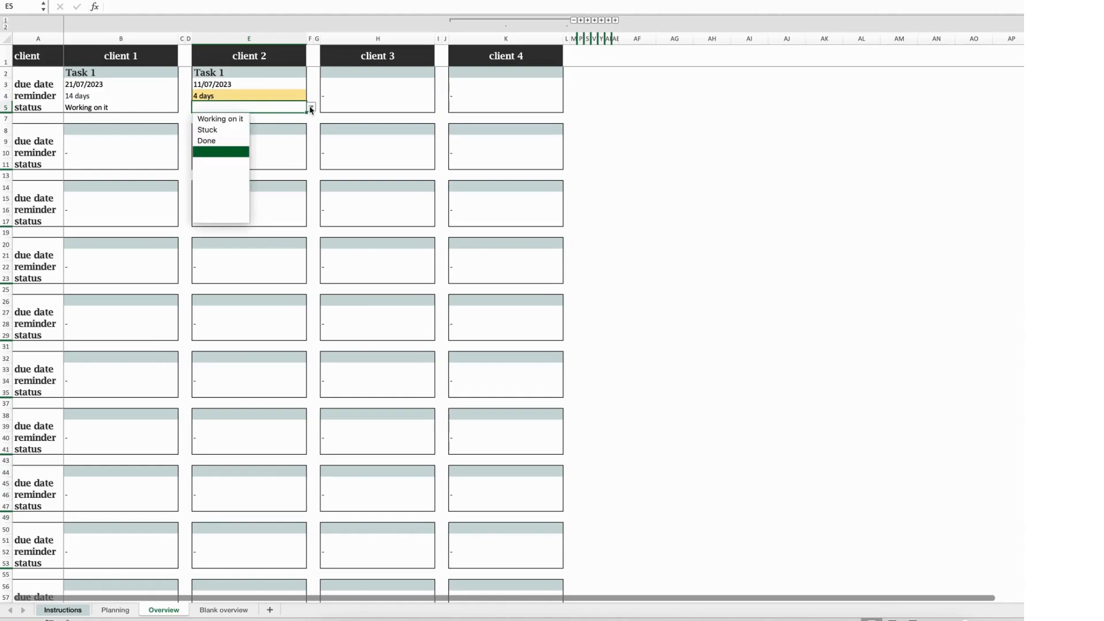
click(237, 121)
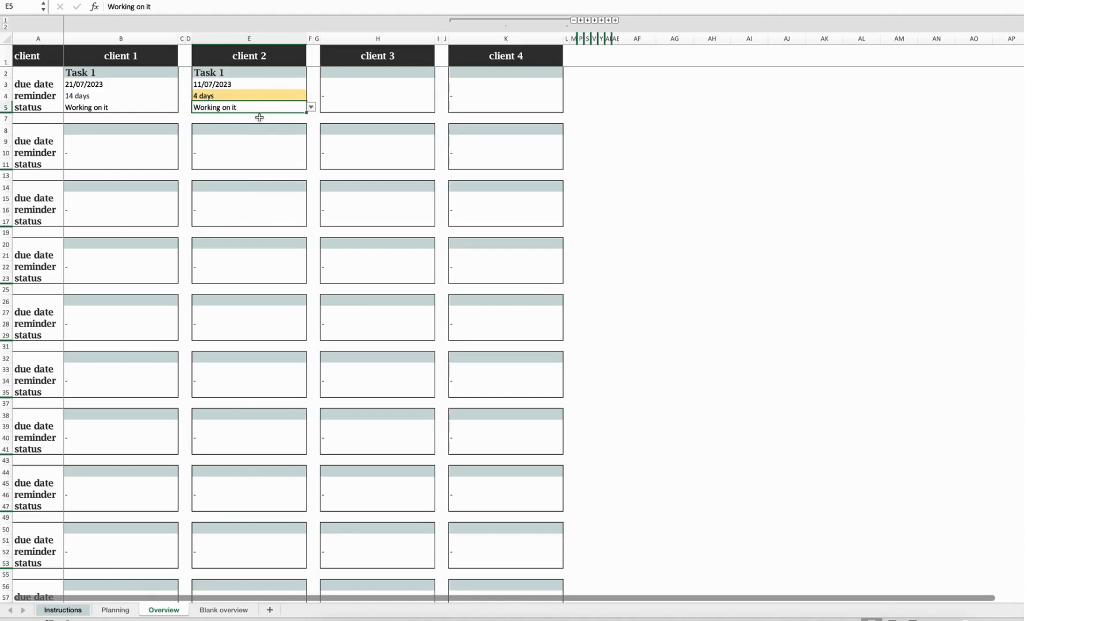
click(245, 95)
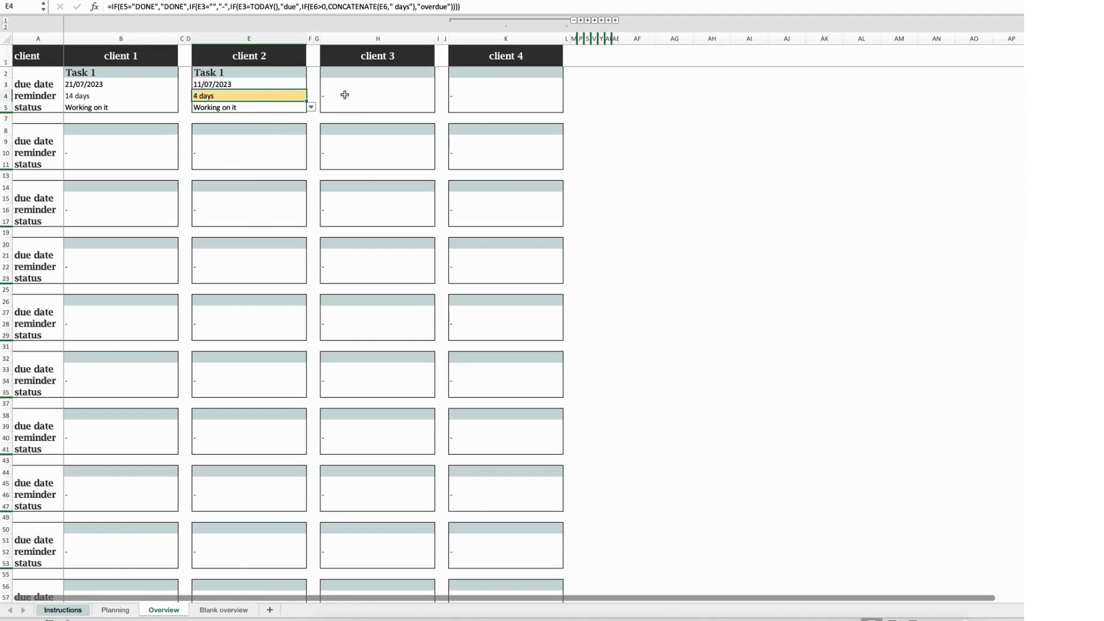
Enter "task 1" with due date 08/07/2023 in client 3's first task block
click(376, 95)
click(384, 71)
text(task)
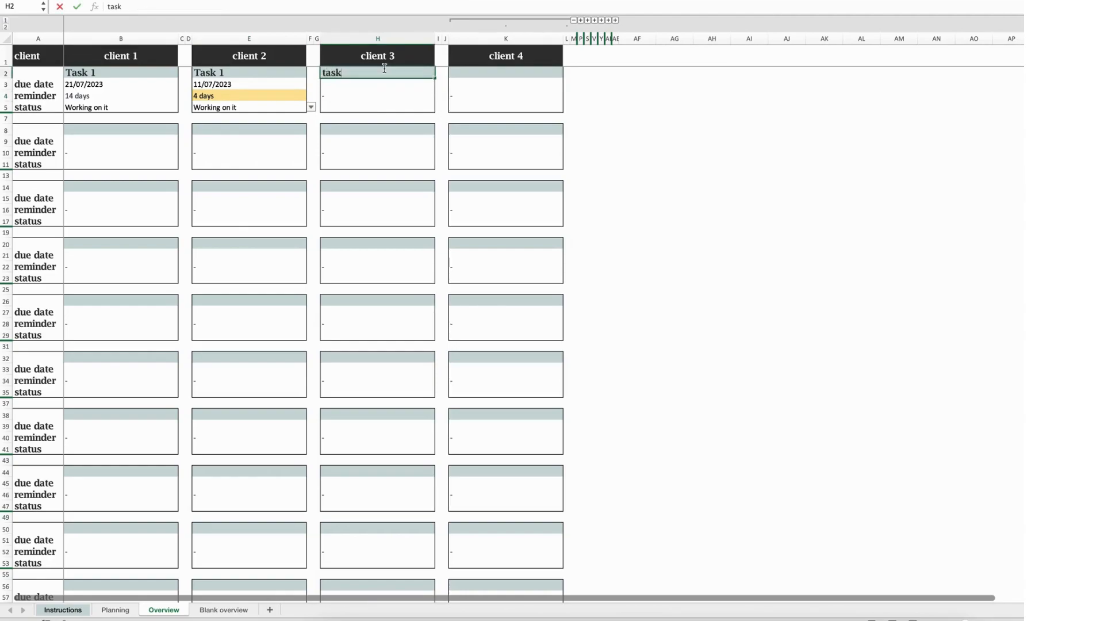
text( 1)
key(Return)
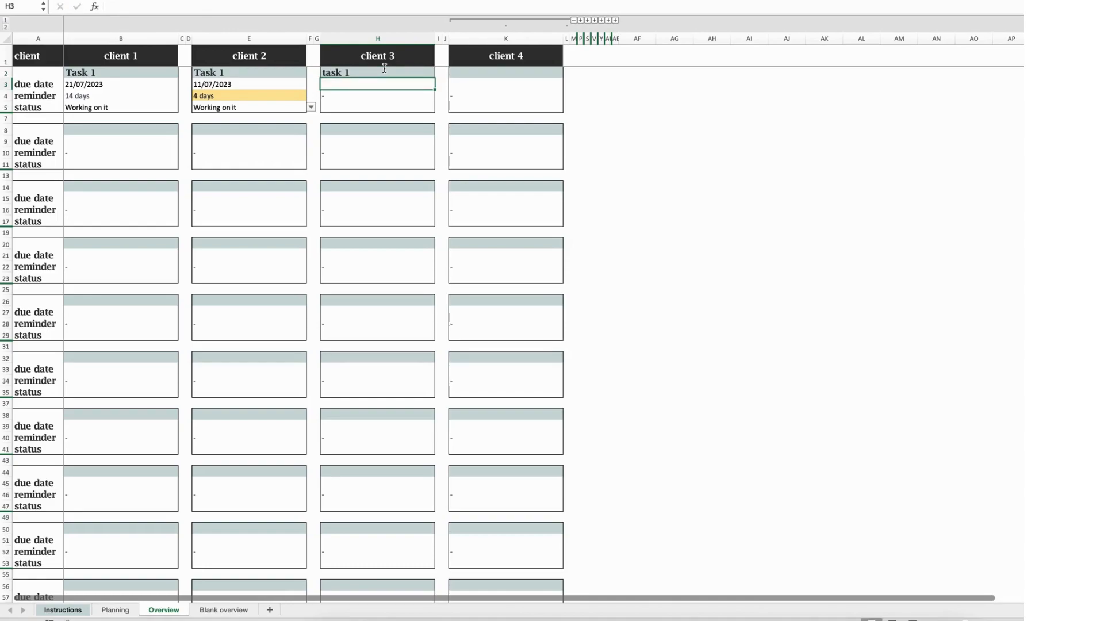
text(8/07/2023)
key(Return)
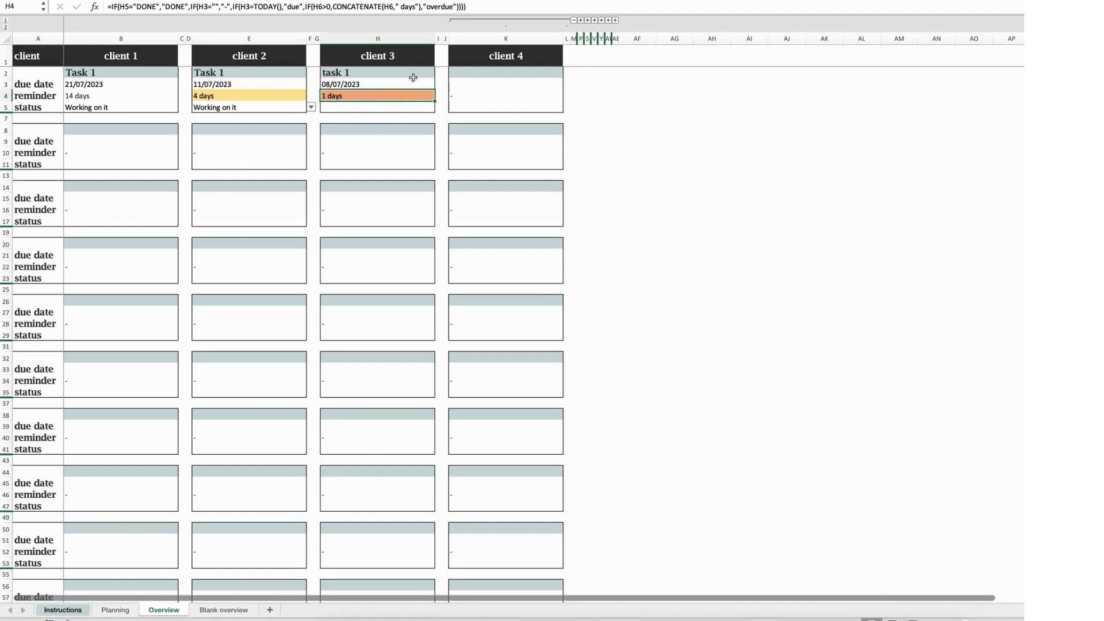
Set the status of client 3's first task to Working on it
click(373, 107)
click(440, 107)
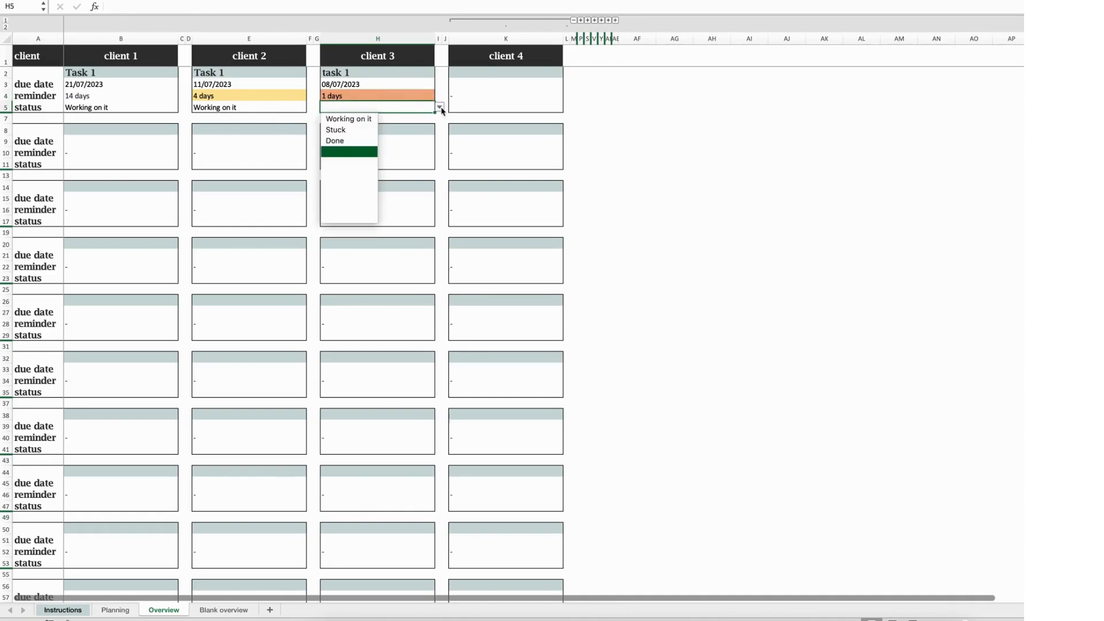
click(345, 118)
Enter "task 4" with due date 07/07/2023 in client 4's first task block
click(484, 70)
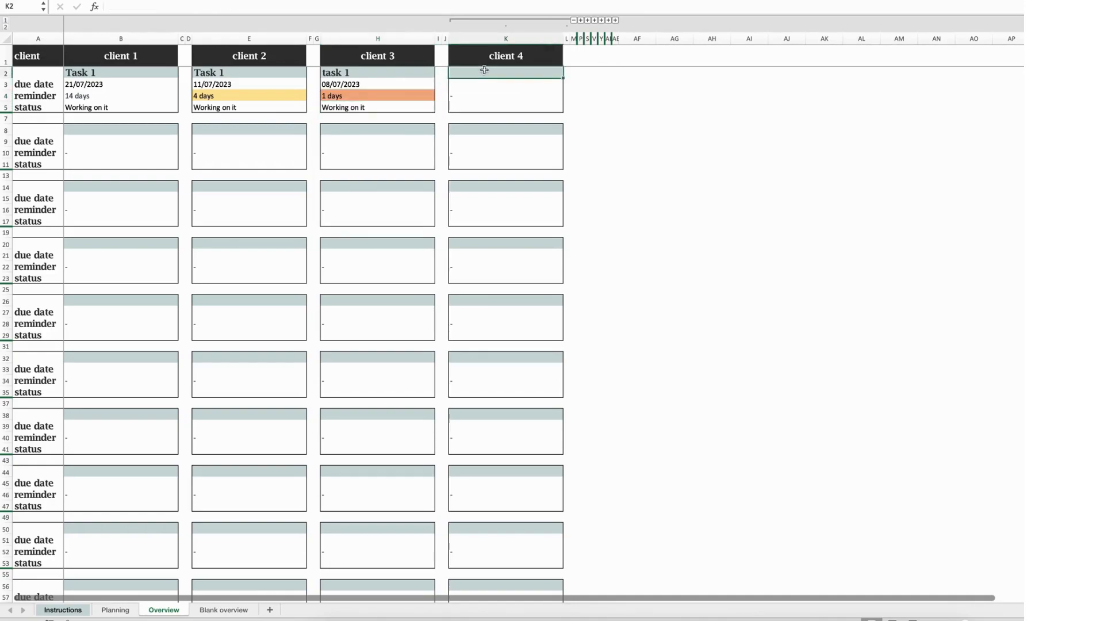
text(task 4)
key(Return)
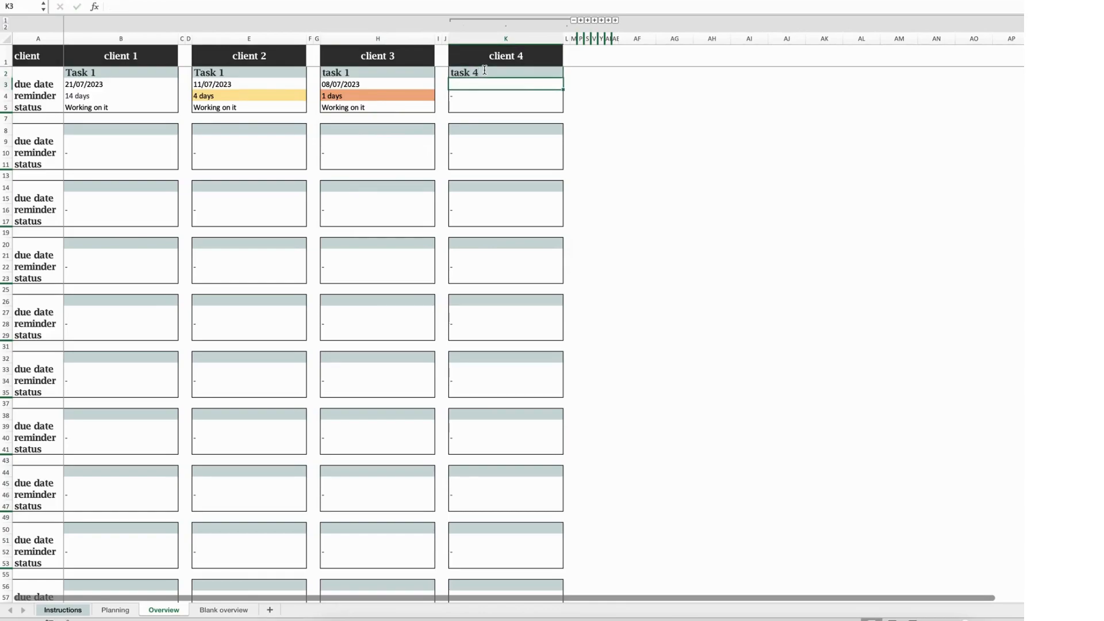
text(7/07/2023)
key(Return)
Set the status of client 4's first task to Working on it
click(535, 106)
click(567, 107)
click(481, 116)
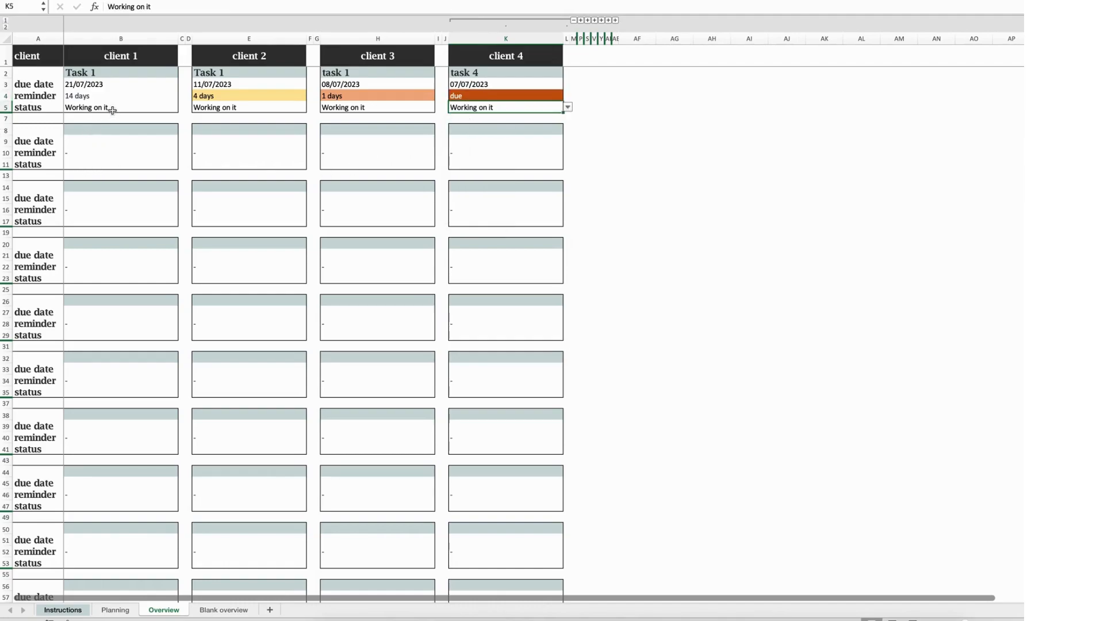
Enter "task2" with due date 06/07/2023 in client 1's second task block
click(139, 127)
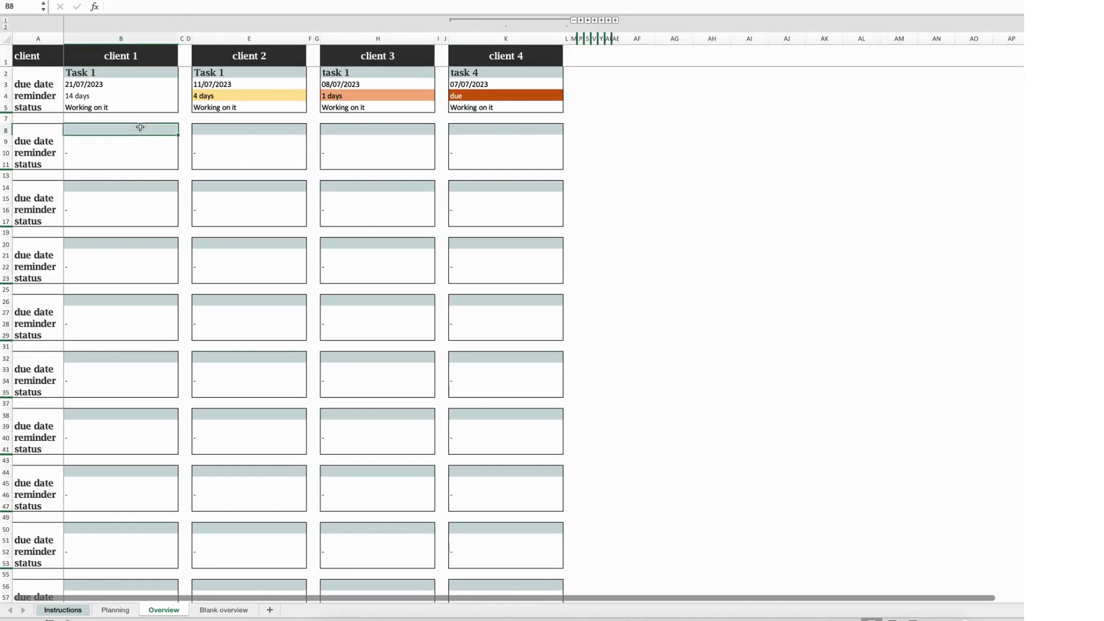
text(task2)
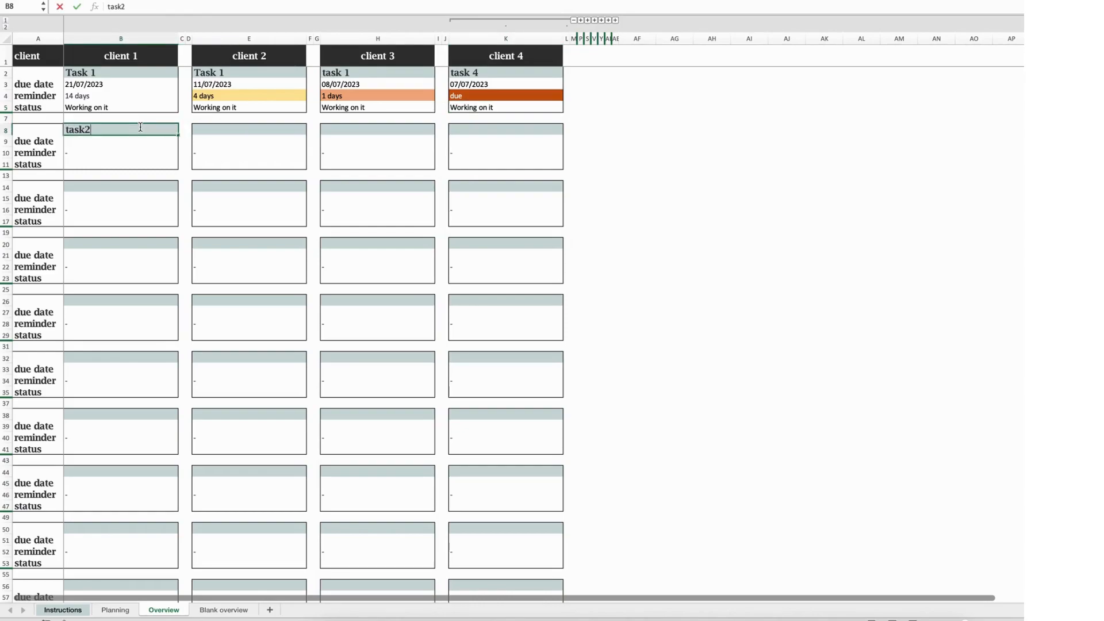
click(128, 143)
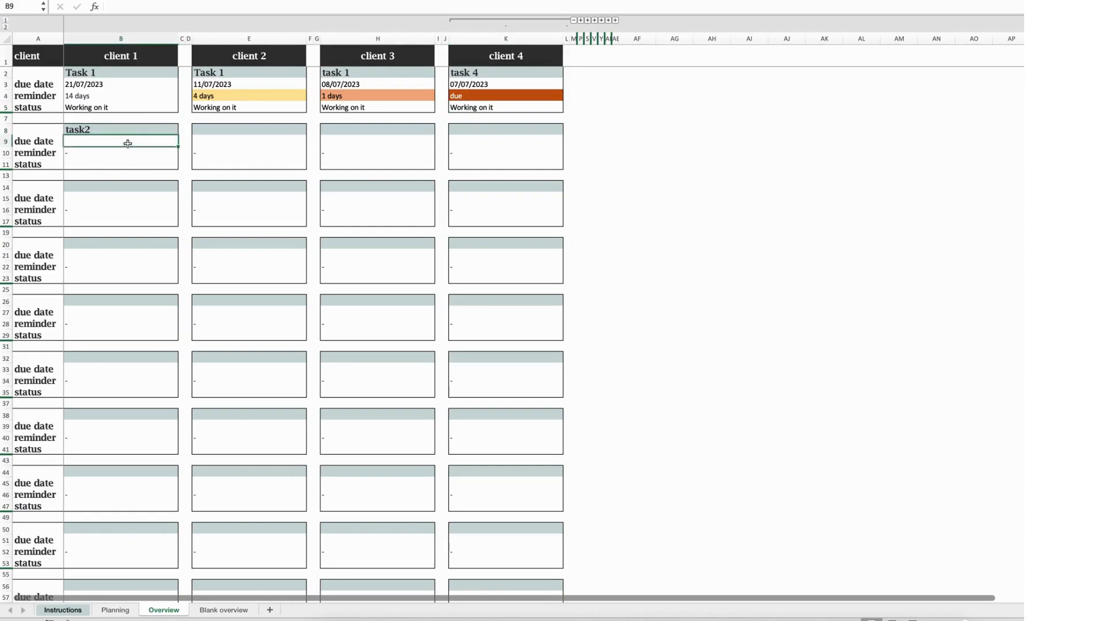
text(6)
text(/07/2023)
key(Return)
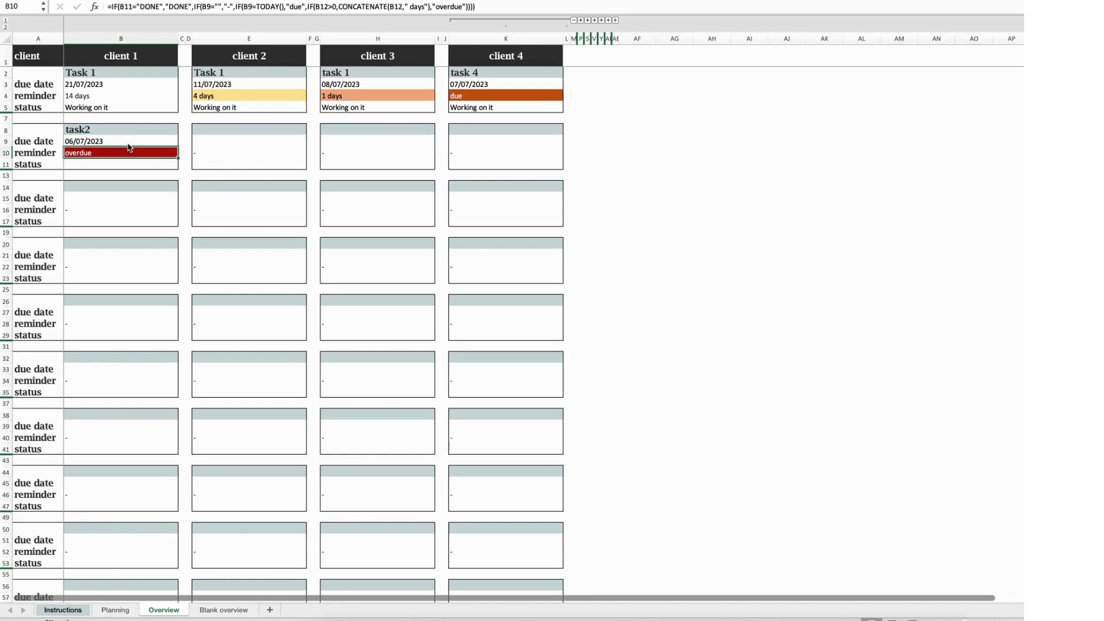
Set the status of client 1's second task to Stuck
click(121, 165)
click(182, 165)
click(89, 190)
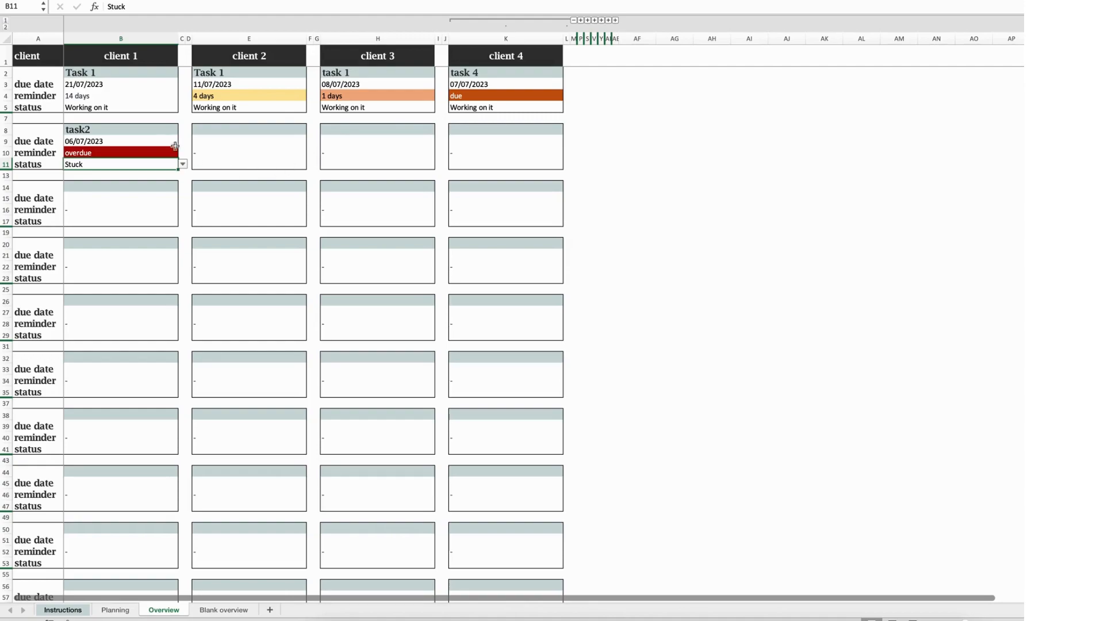
scroll(116, 375, down, 5)
scroll(116, 375, down, 15)
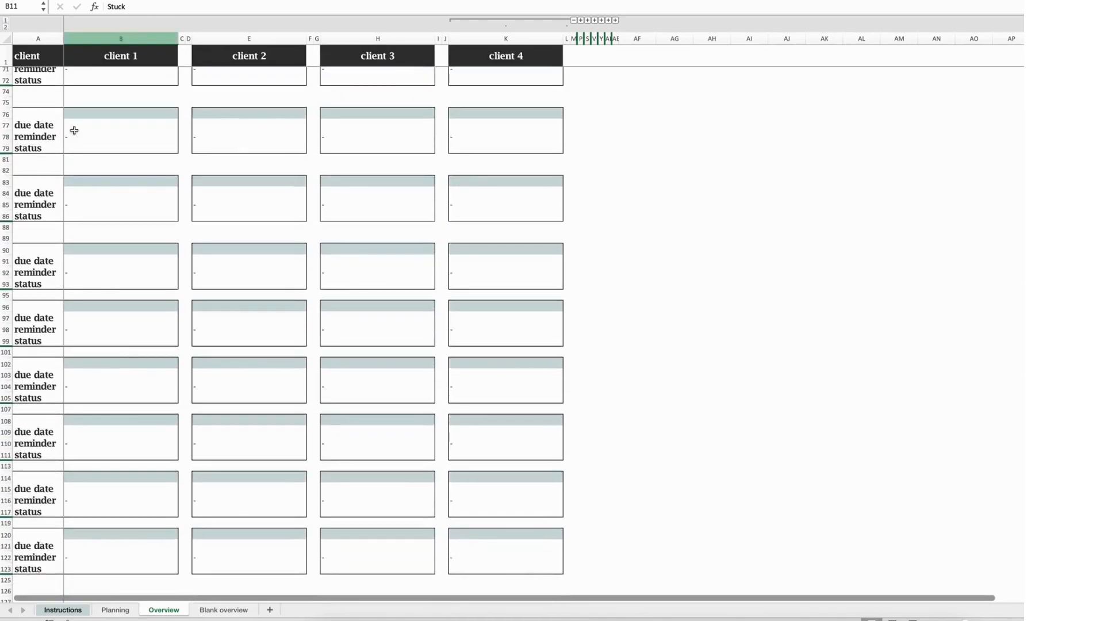
Set the status of client 3's first task to Done
scroll(173, 226, up, 7)
scroll(179, 221, up, 13)
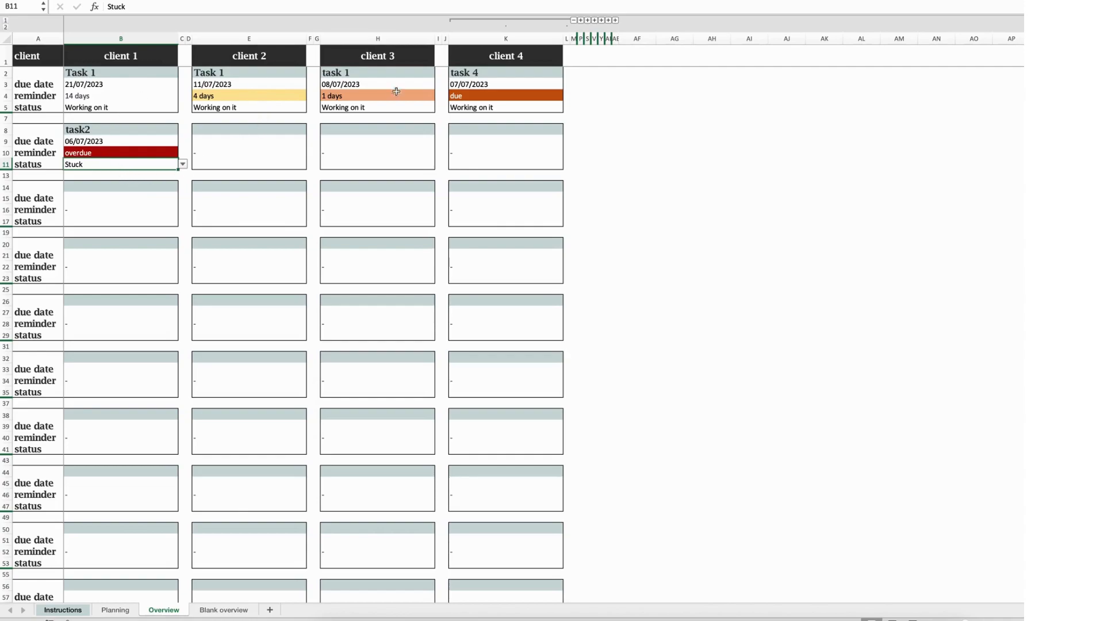
click(409, 110)
click(439, 107)
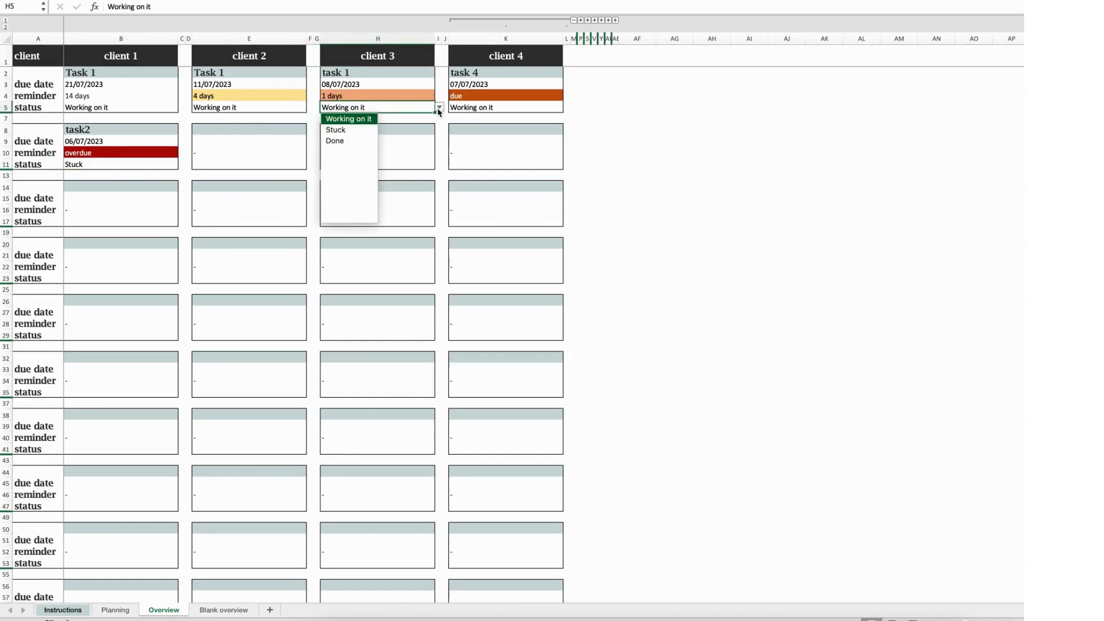
click(355, 140)
click(391, 150)
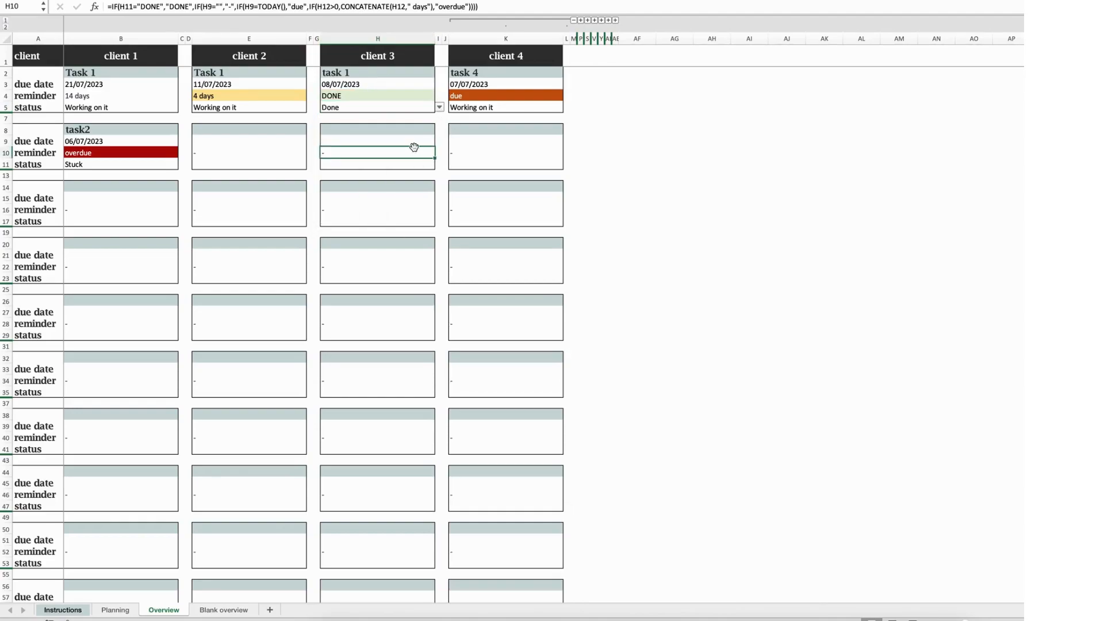
Check the first-task reminders across the clients and clear the status of client 3's first task
click(107, 94)
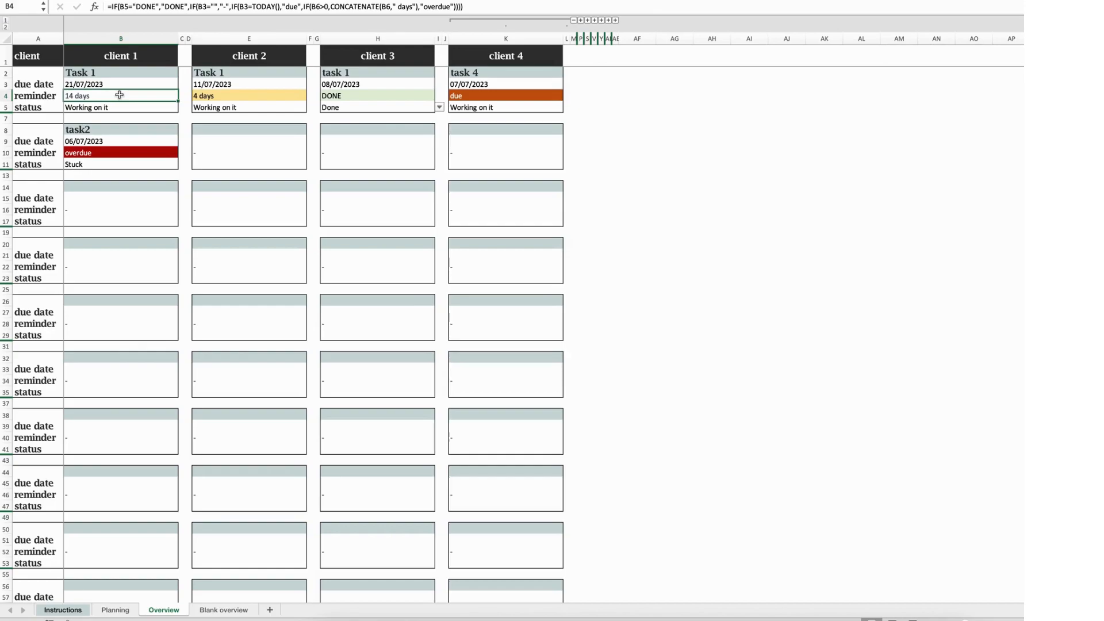
click(251, 98)
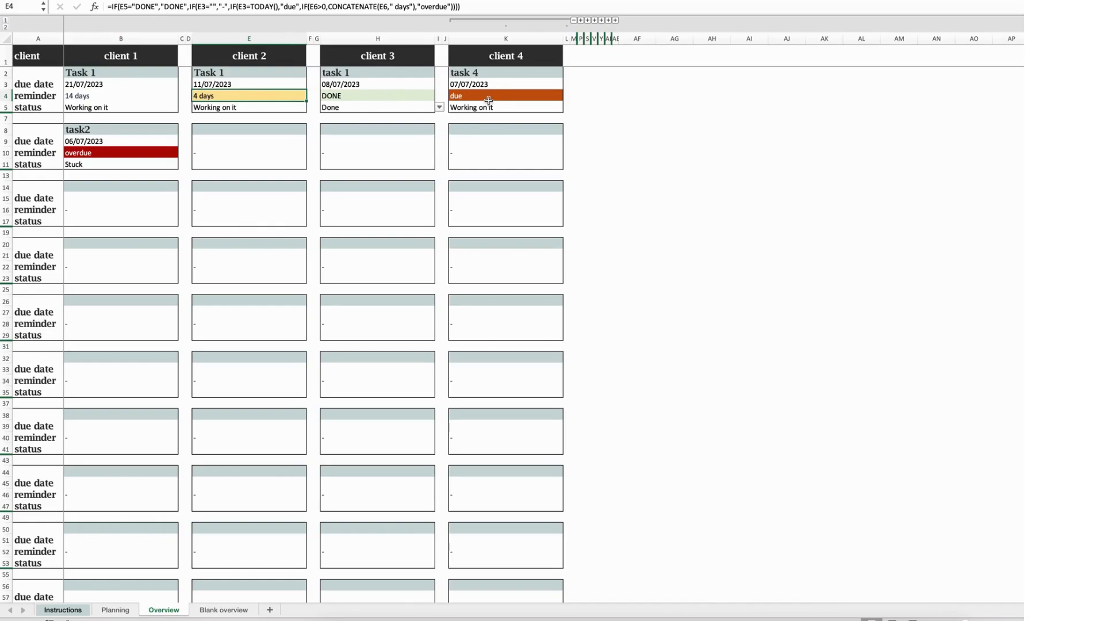
click(393, 97)
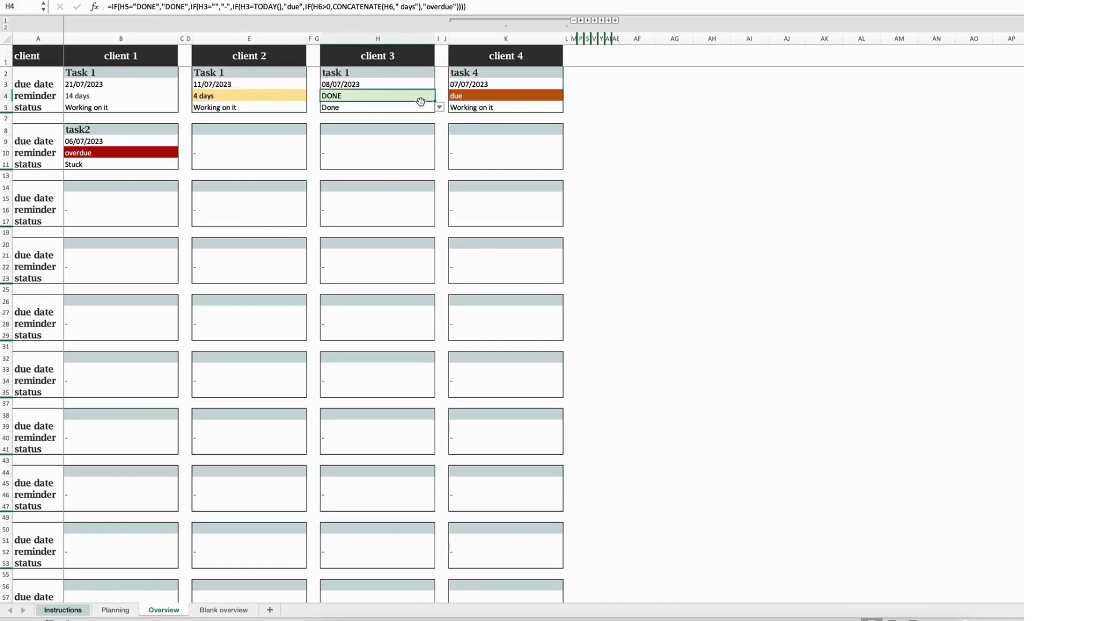
click(409, 110)
key(Delete)
click(395, 153)
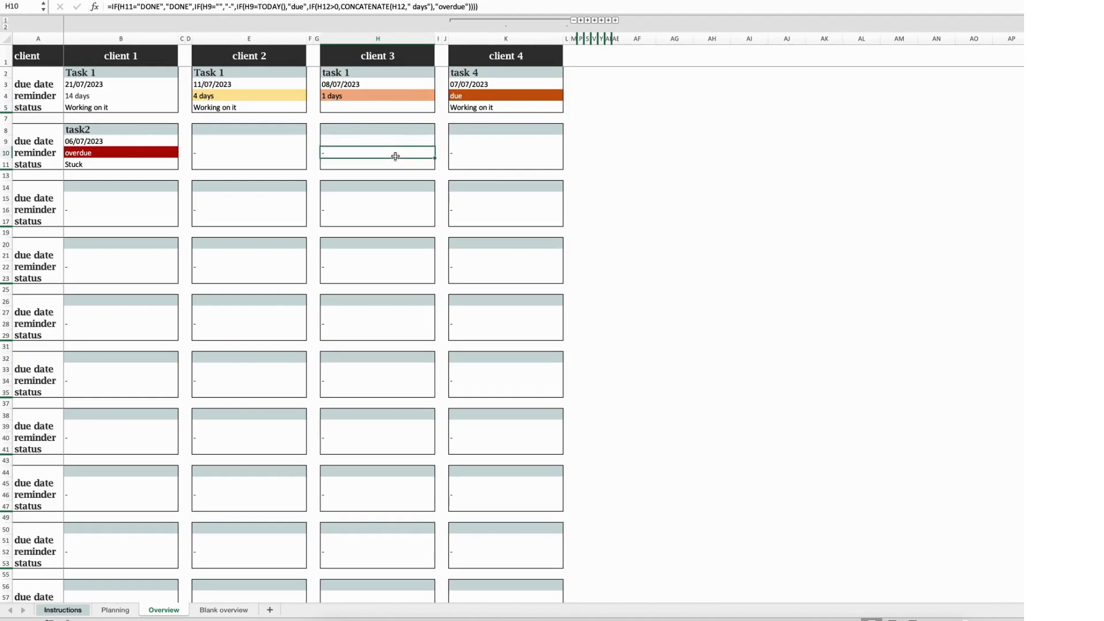
click(536, 98)
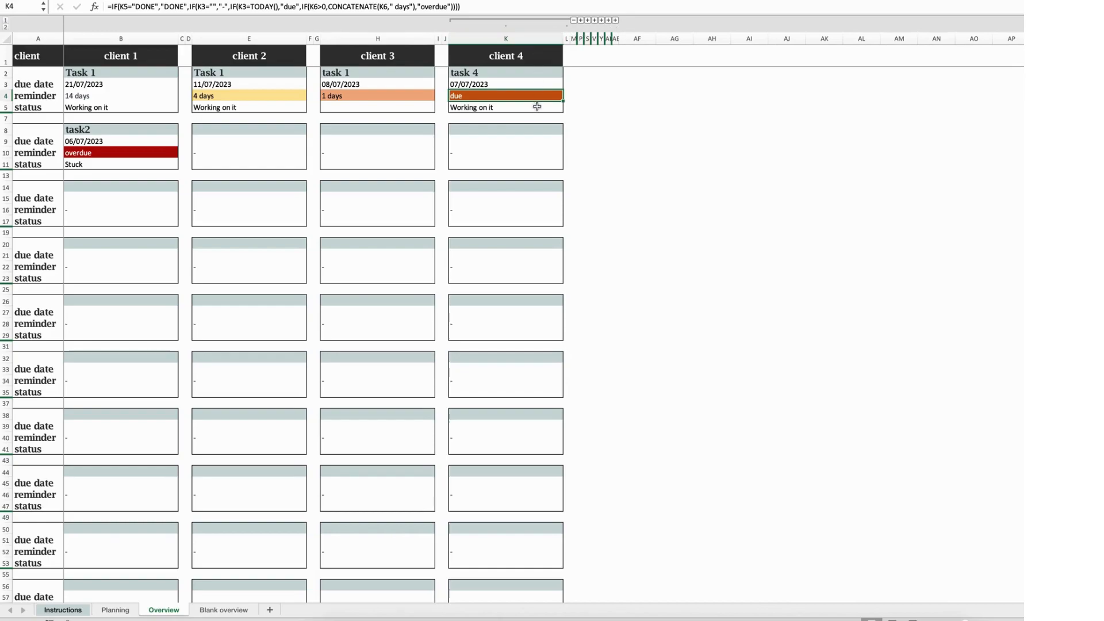
Expand the hidden client column beside client 4 and check which clients its header list offers
click(582, 21)
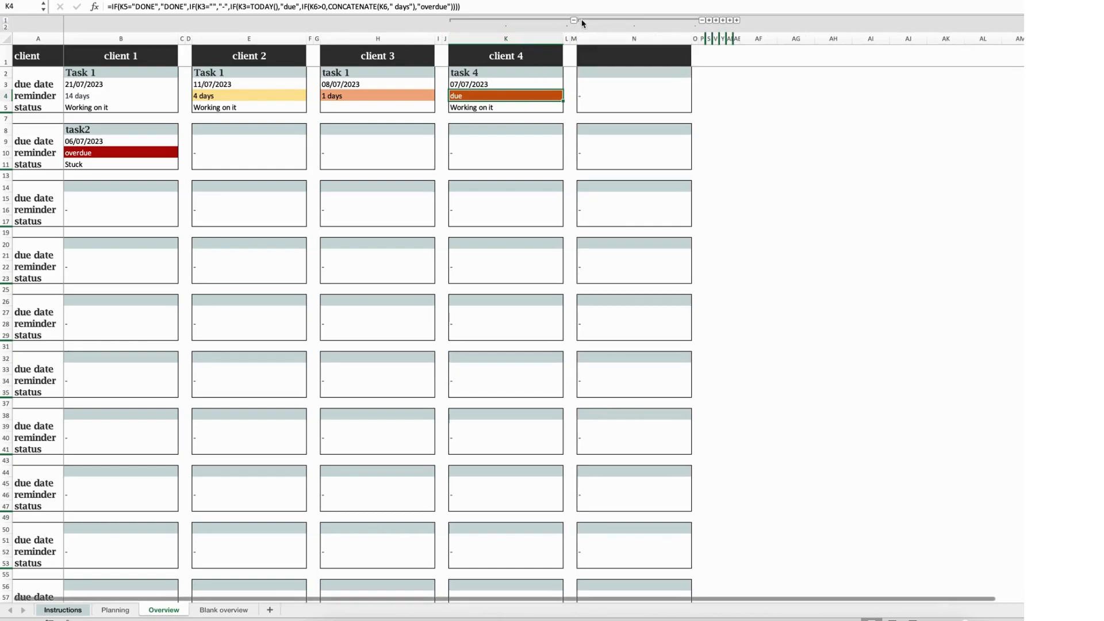
click(637, 56)
click(696, 61)
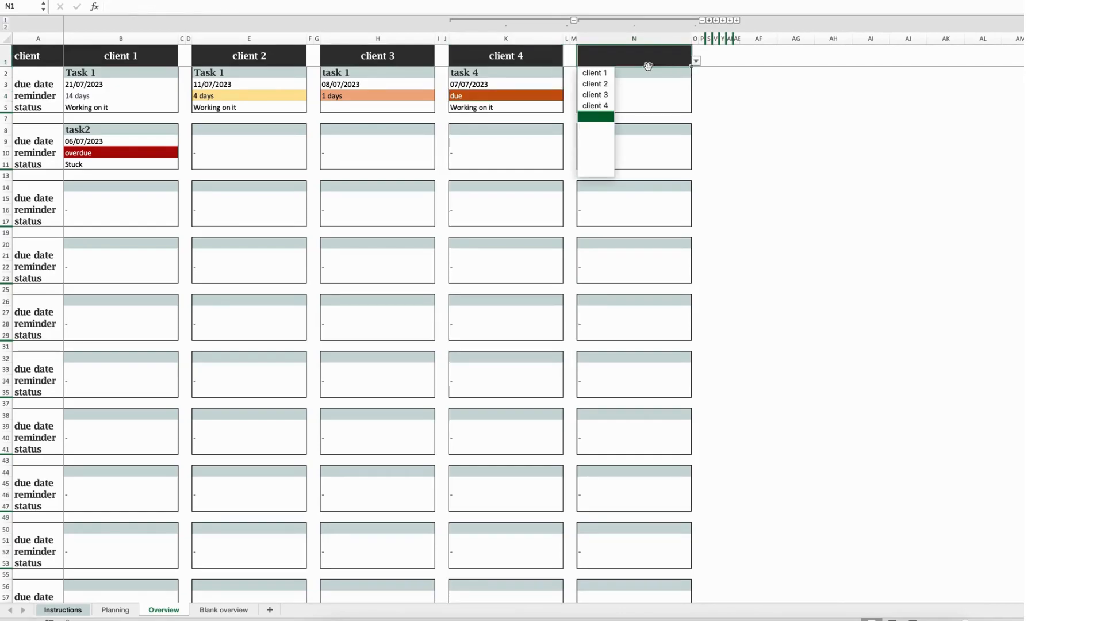
click(577, 115)
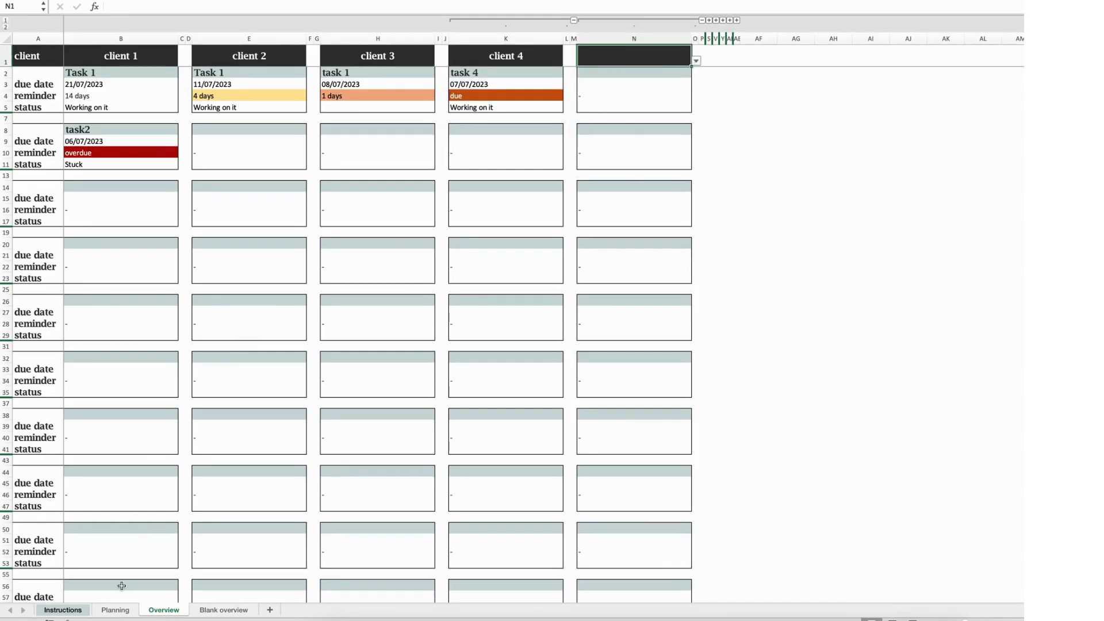
Add "New client" below client 4 in the clients list on the Planning sheet
click(116, 611)
click(46, 181)
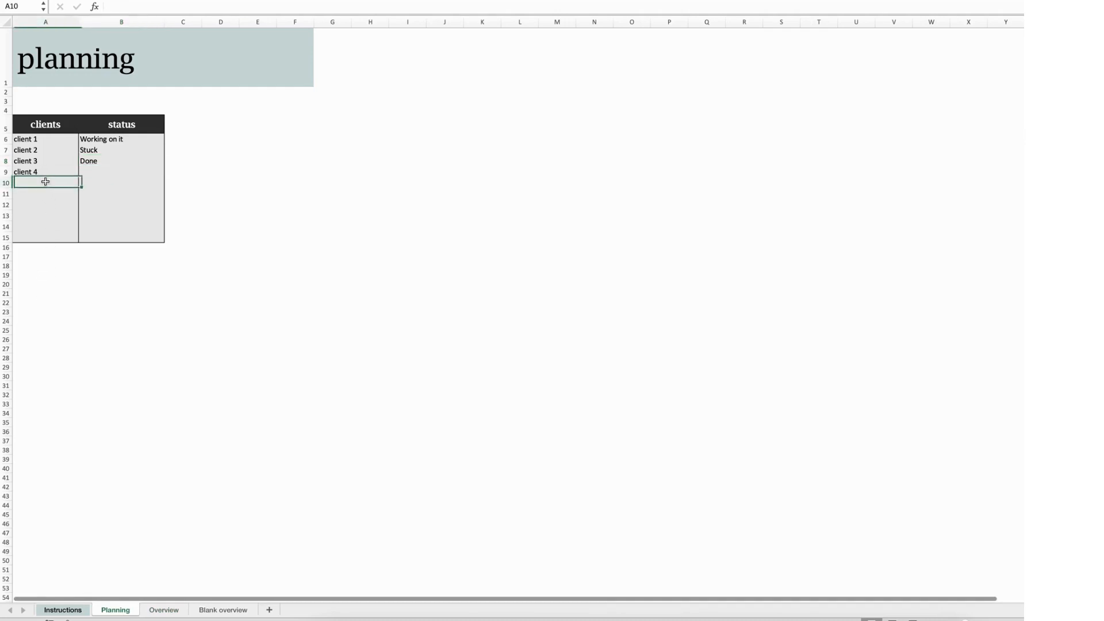
text(New client)
click(98, 333)
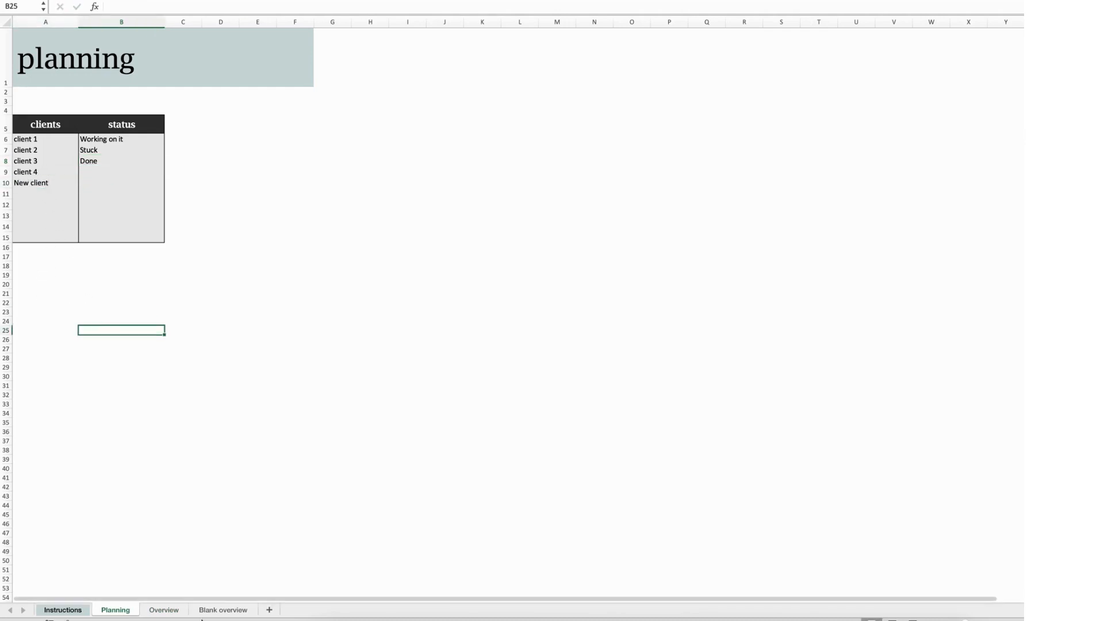
Assign New client to the empty fifth client column on the Overview sheet and name its first task "Task 1"
click(172, 615)
click(657, 55)
click(697, 60)
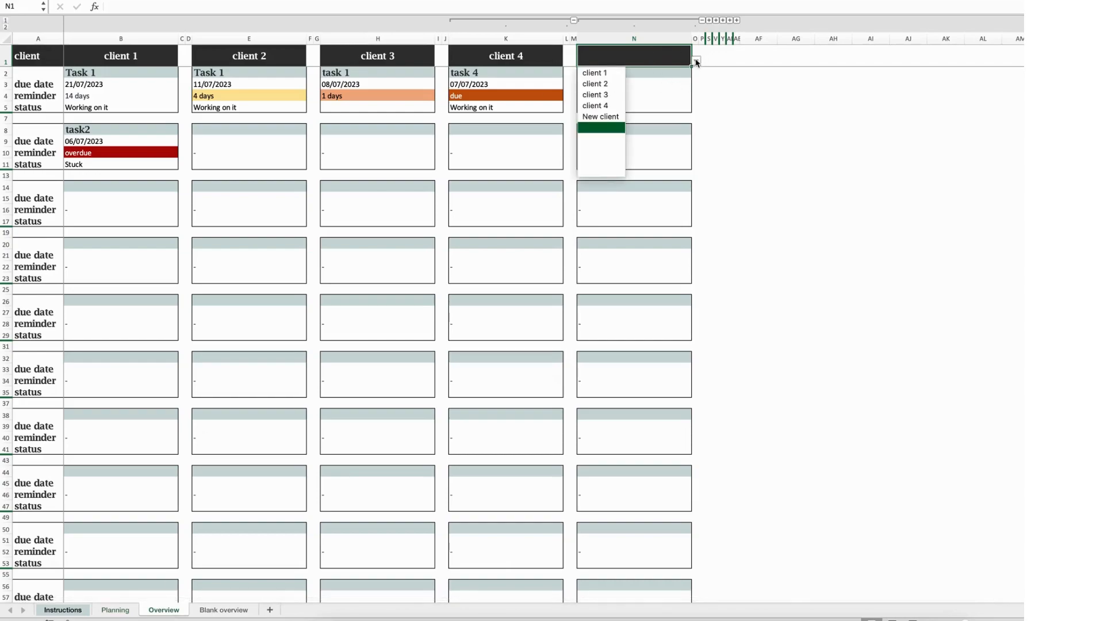
click(601, 116)
key(Return)
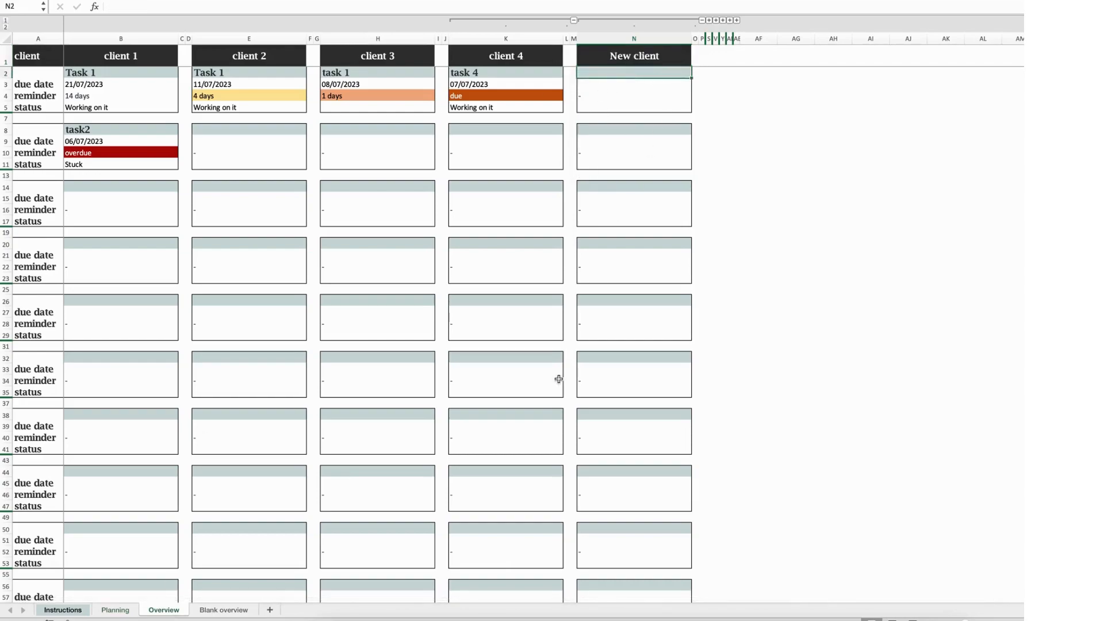
text(Task 1)
key(Return)
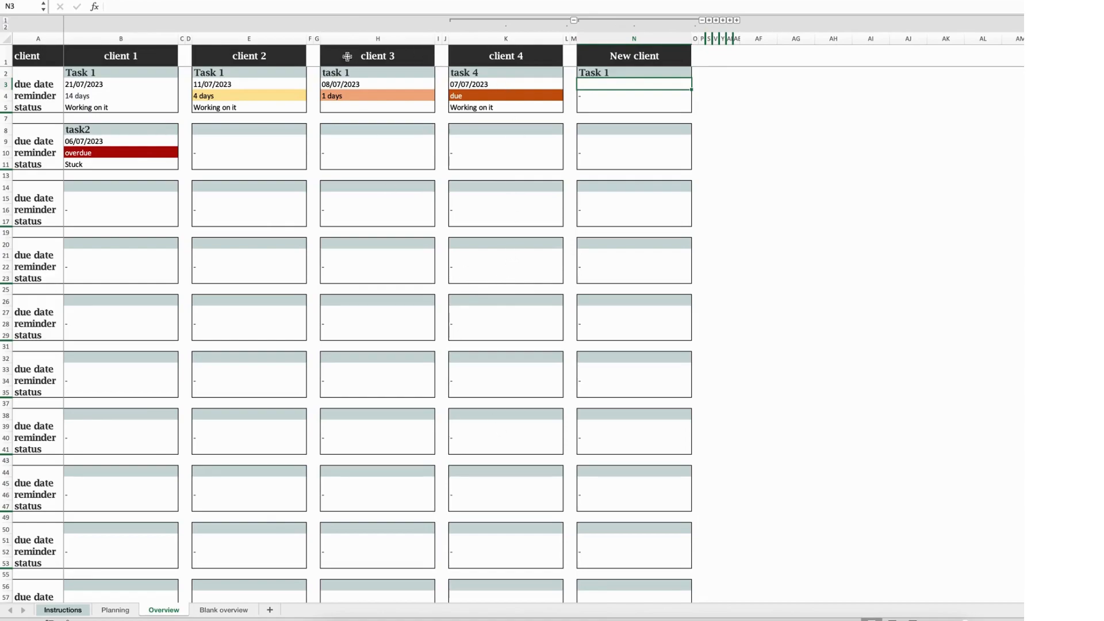
click(377, 38)
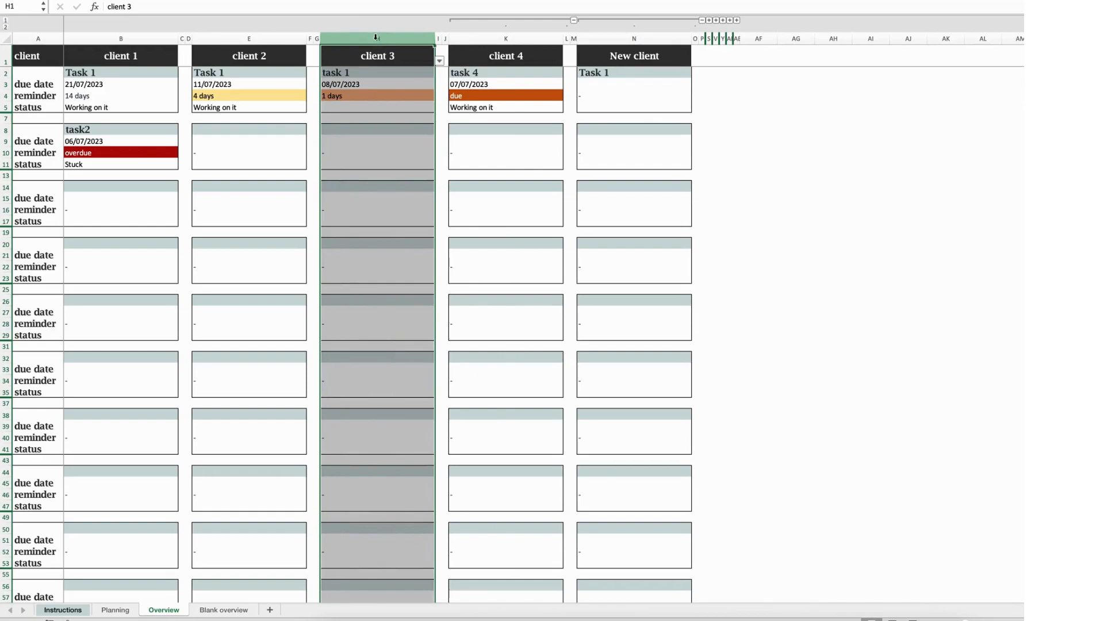
click(513, 175)
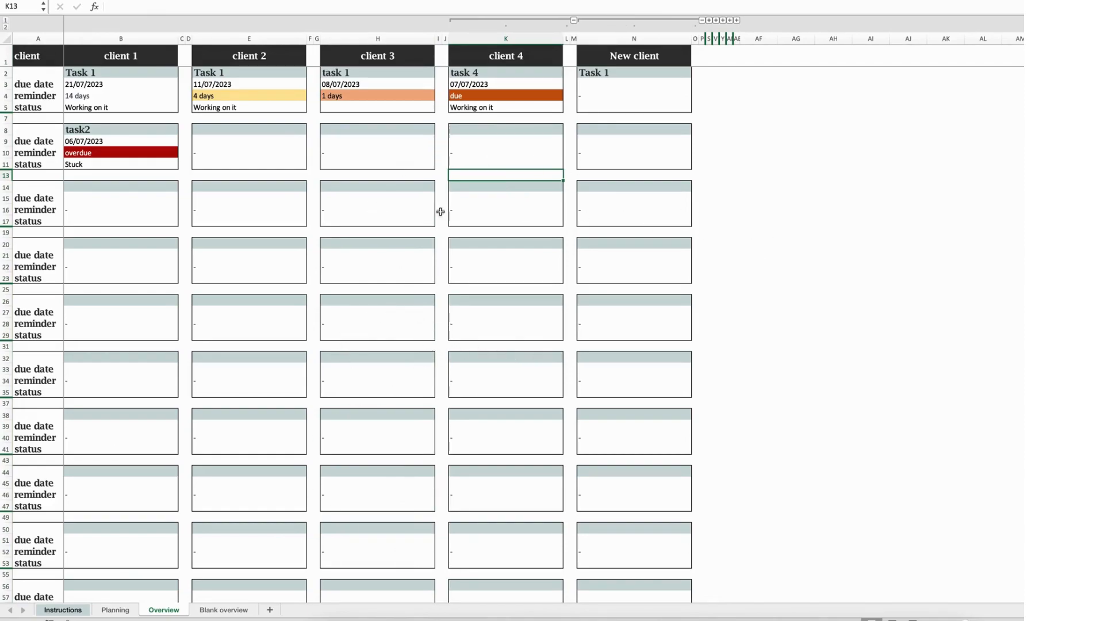
Create a copy of the Blank overview sheet, placed before the Instructions sheet
click(229, 611)
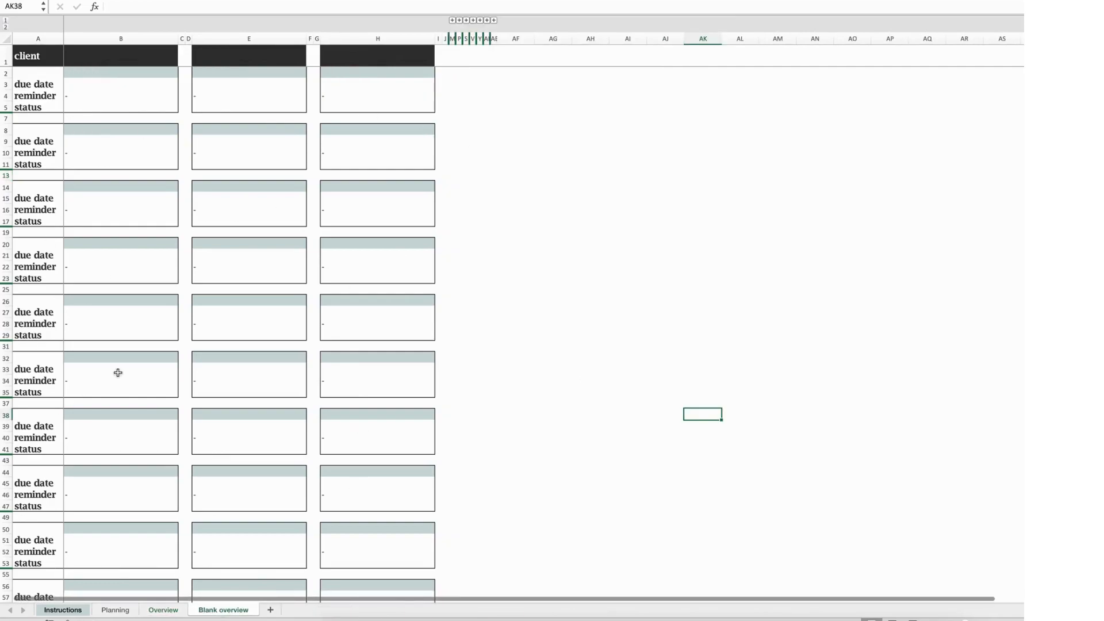
right_click(225, 613)
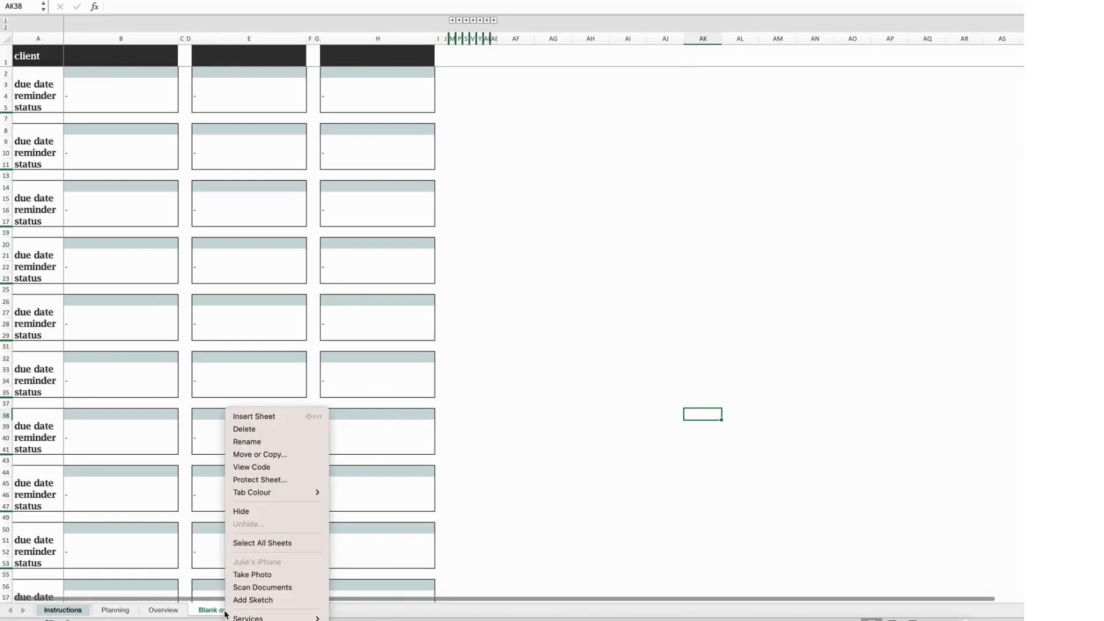
click(173, 614)
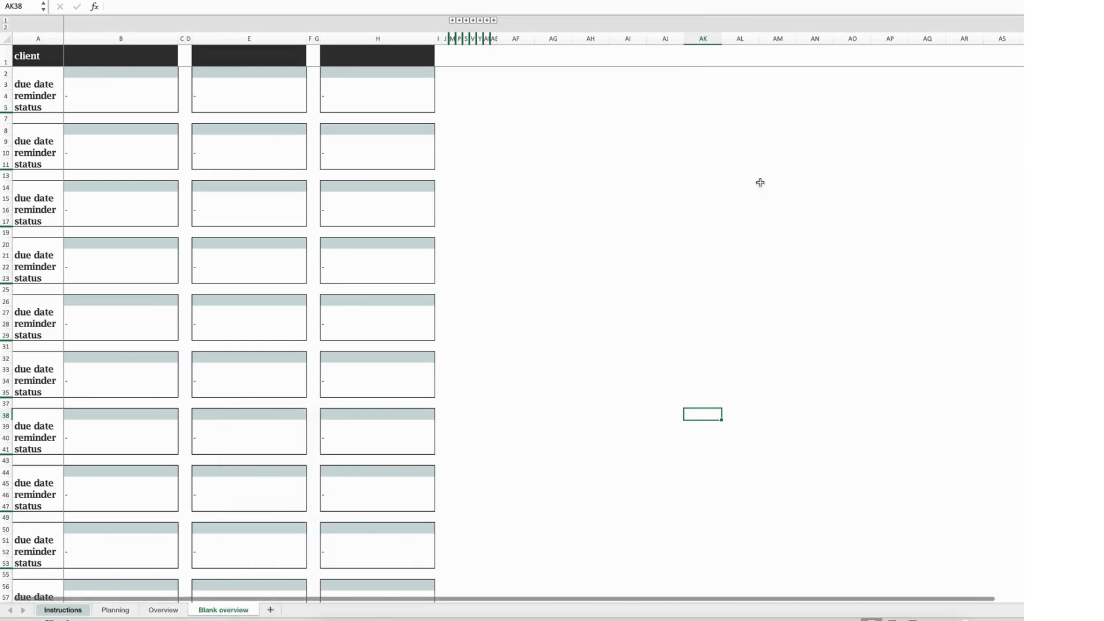
right_click(235, 614)
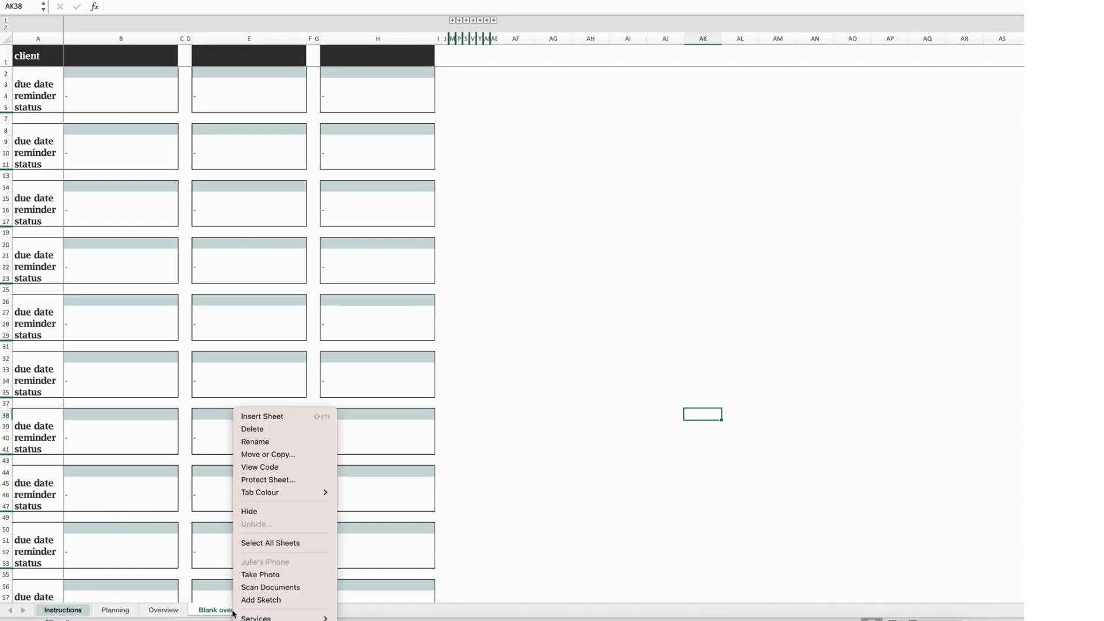
click(299, 459)
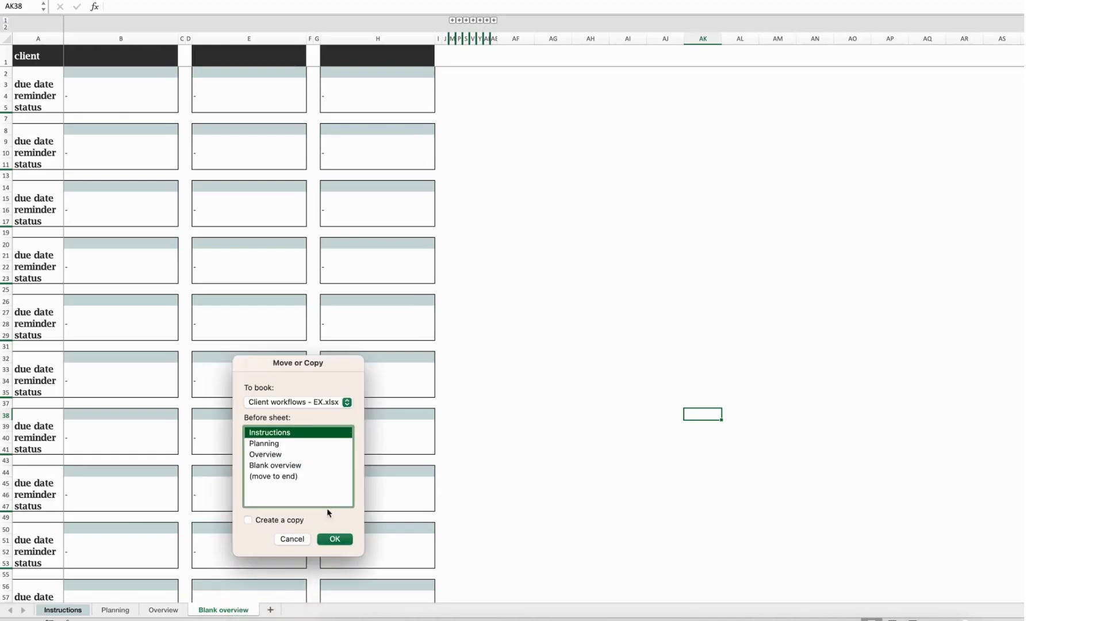
click(248, 521)
click(334, 539)
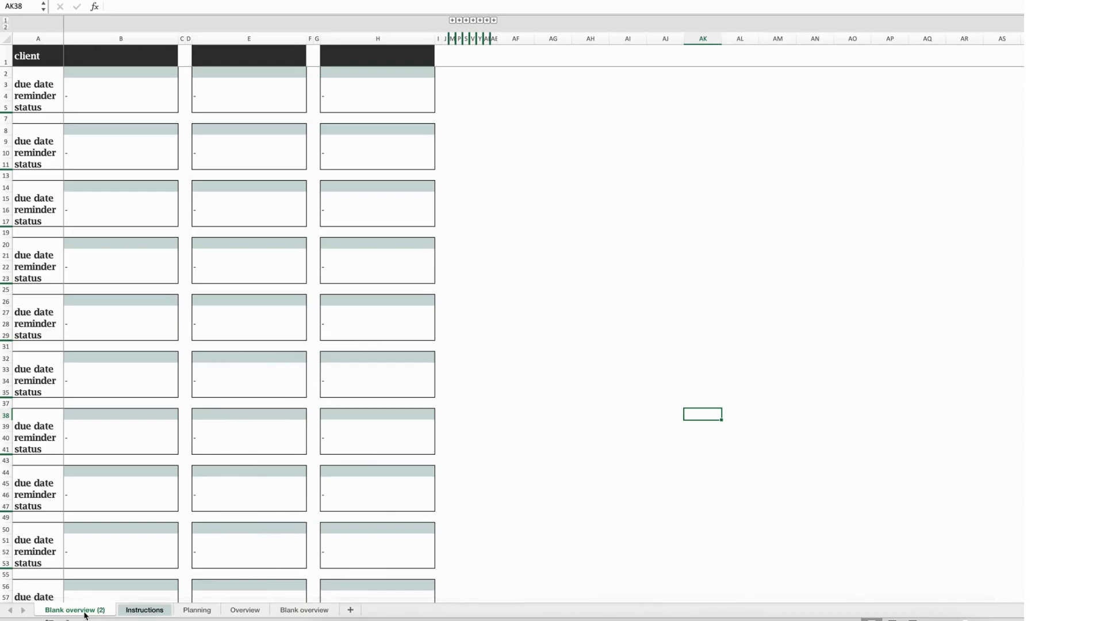
Rename the copied Blank overview sheet as July
click(147, 611)
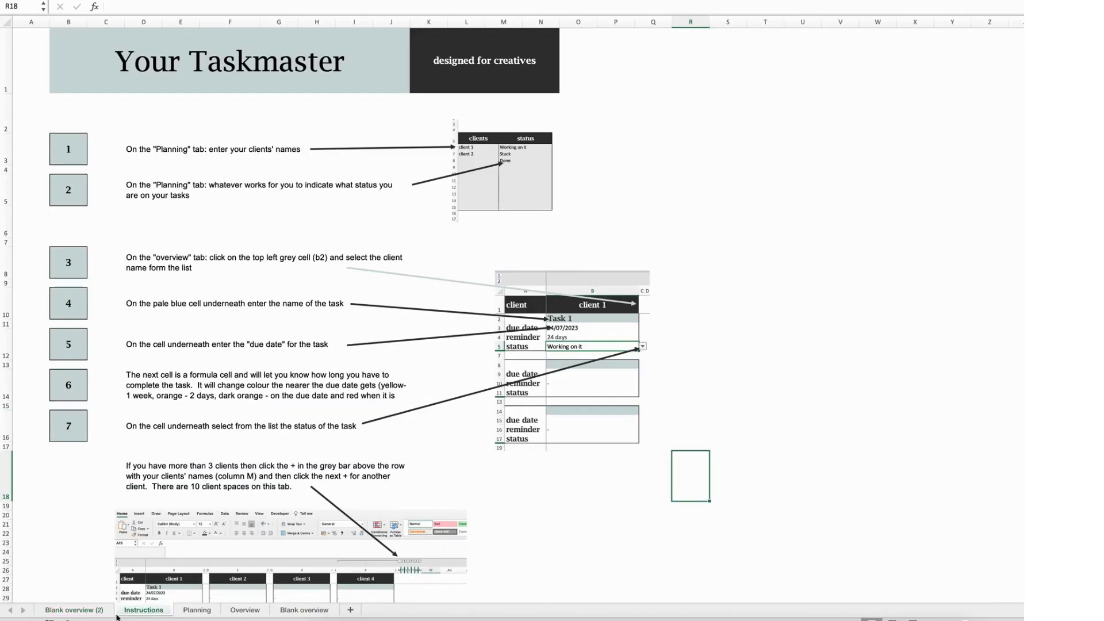
click(69, 611)
right_click(68, 614)
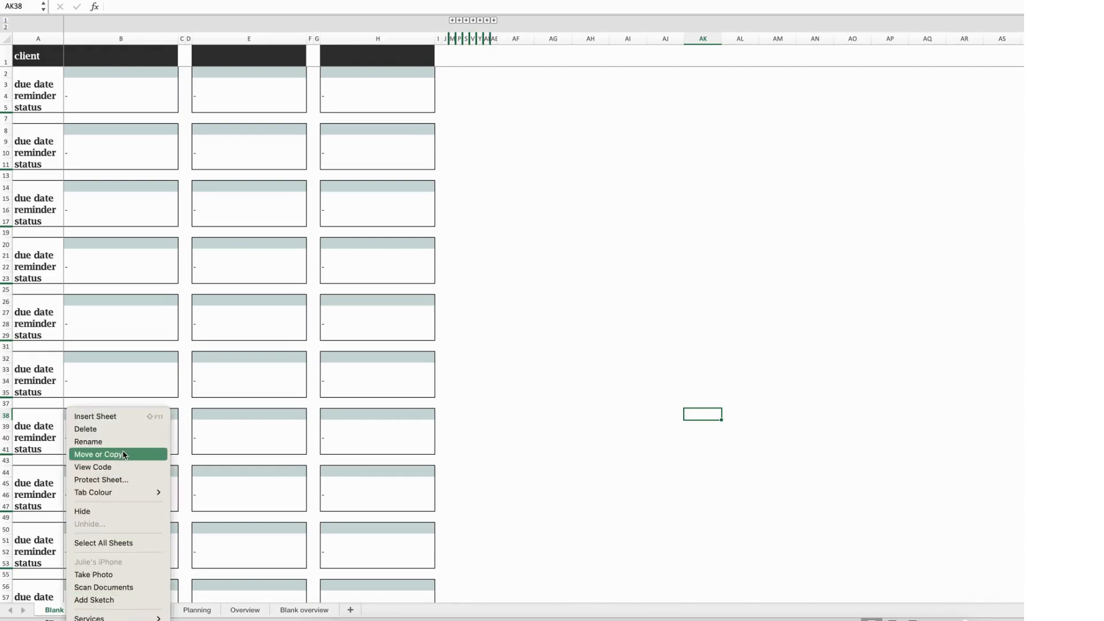
click(122, 444)
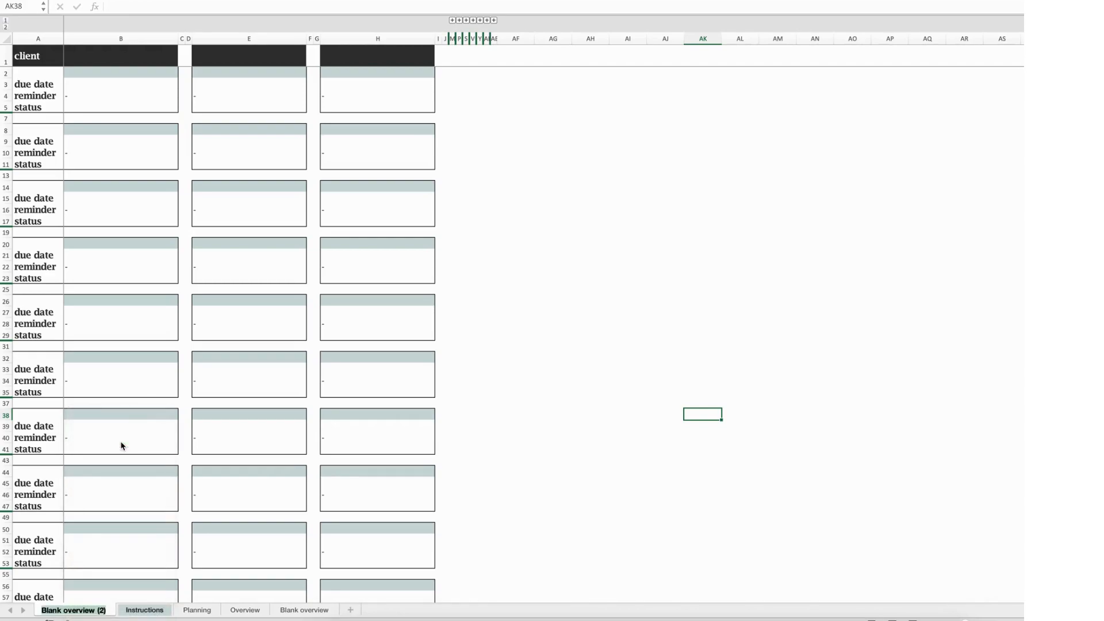
text(July)
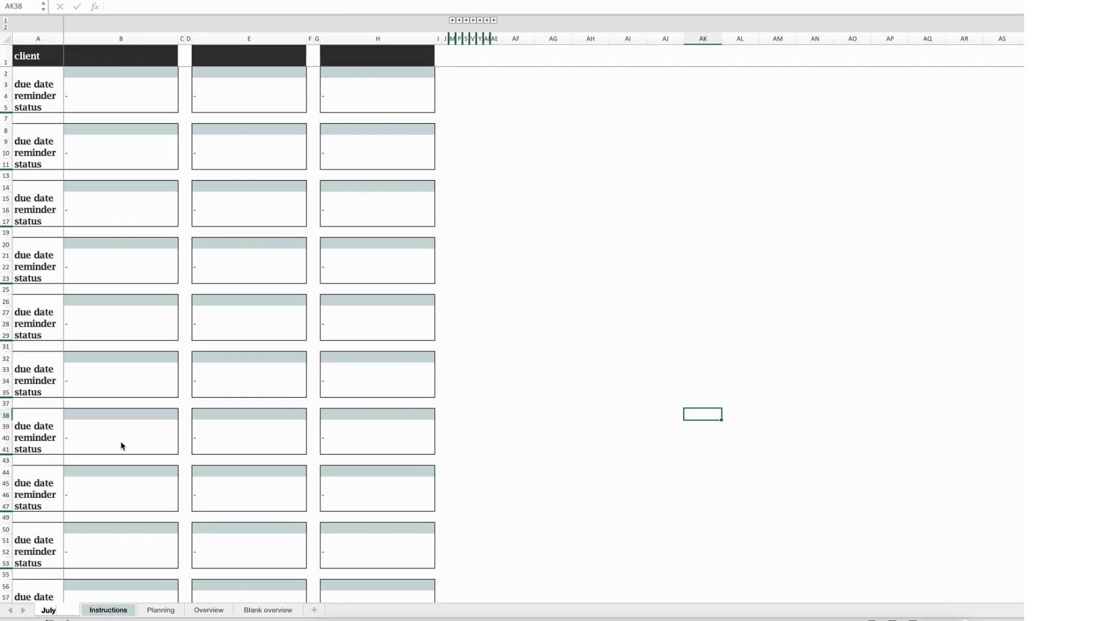
click(115, 518)
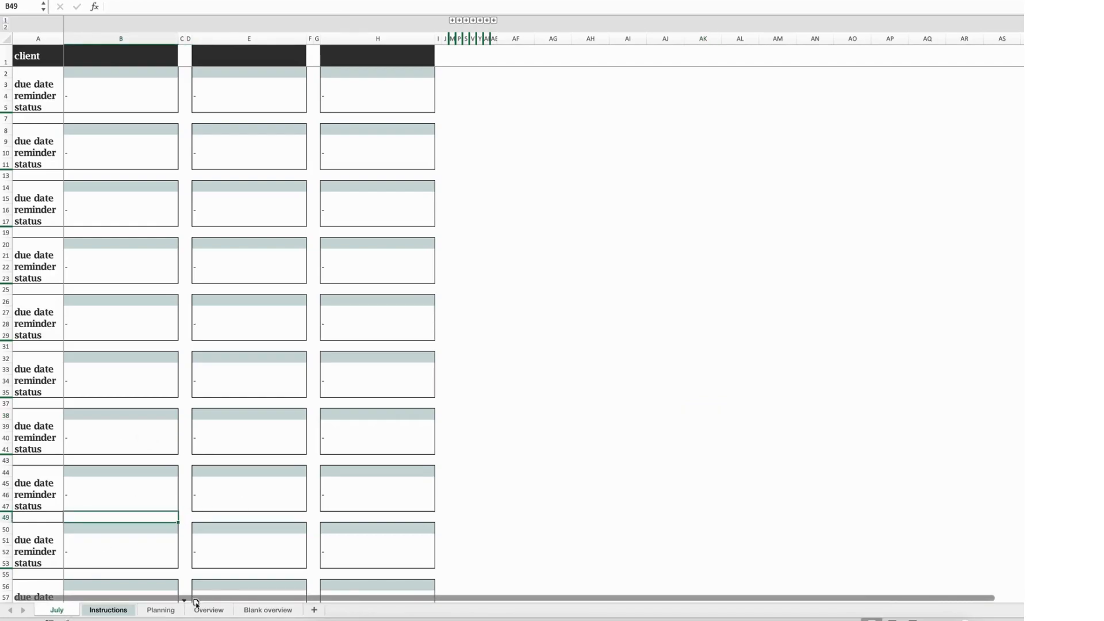
Move the July sheet between Planning and Overview and rename it Project Alpha
drag(196, 605, 193, 608)
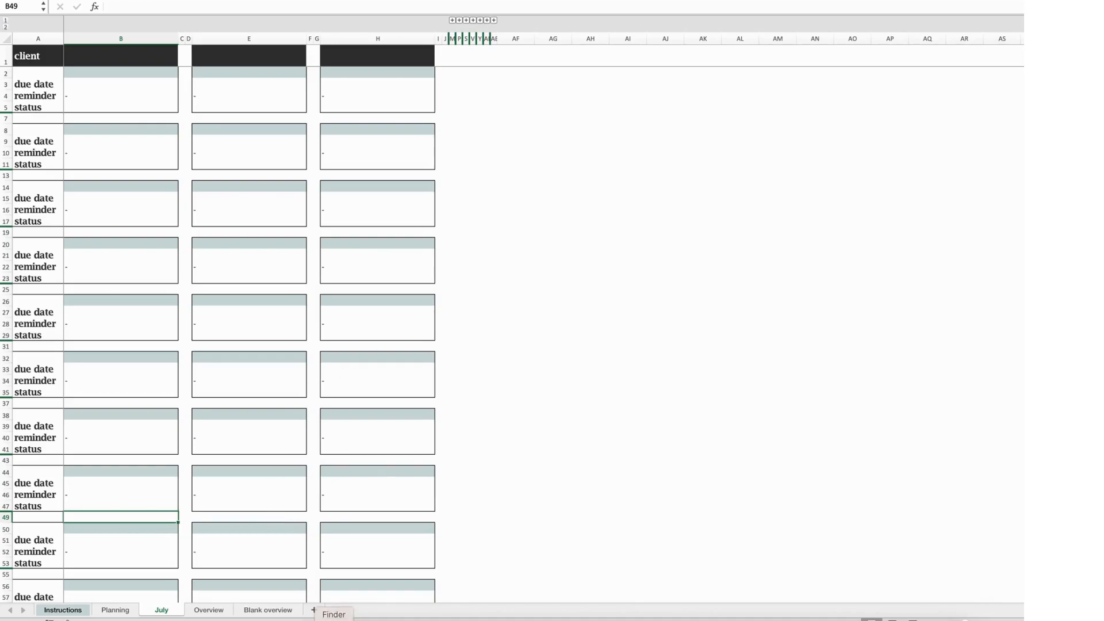
right_click(167, 610)
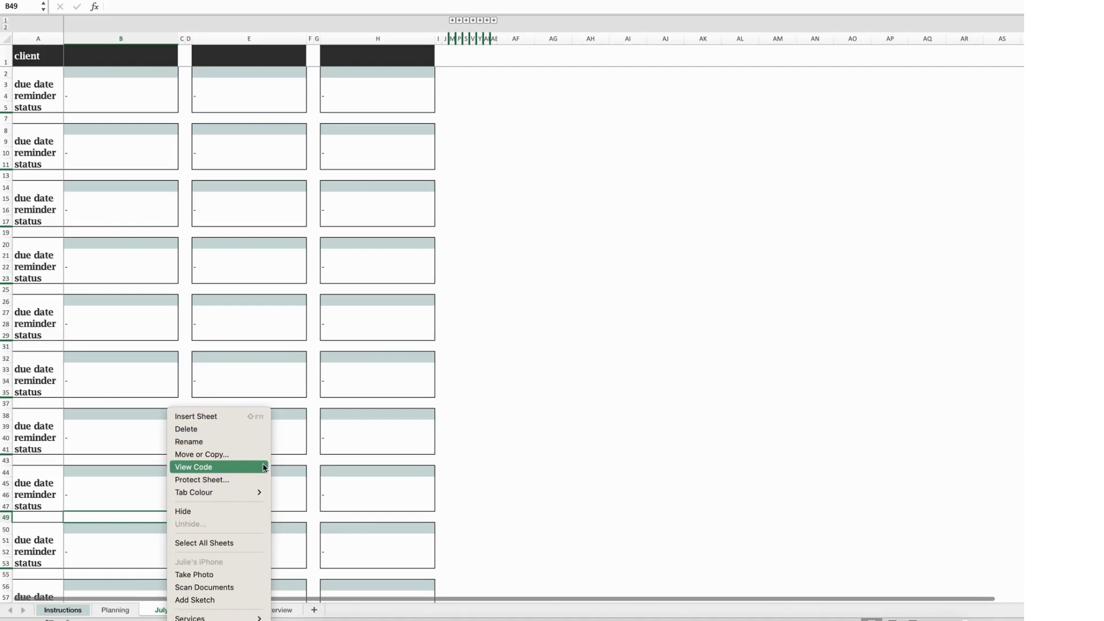
click(229, 443)
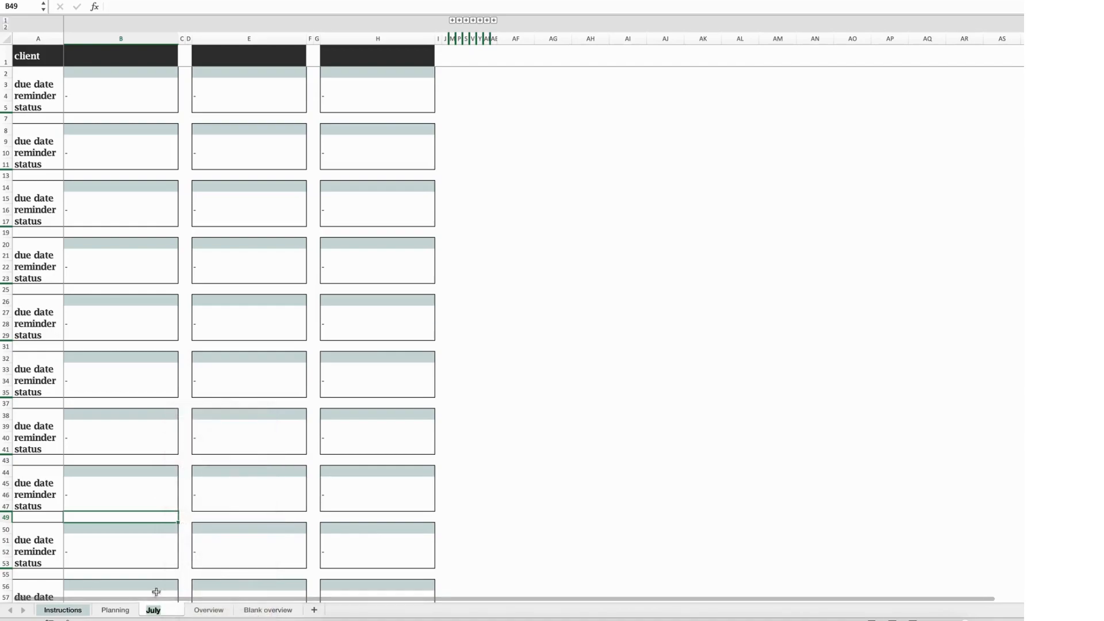
text(Pro)
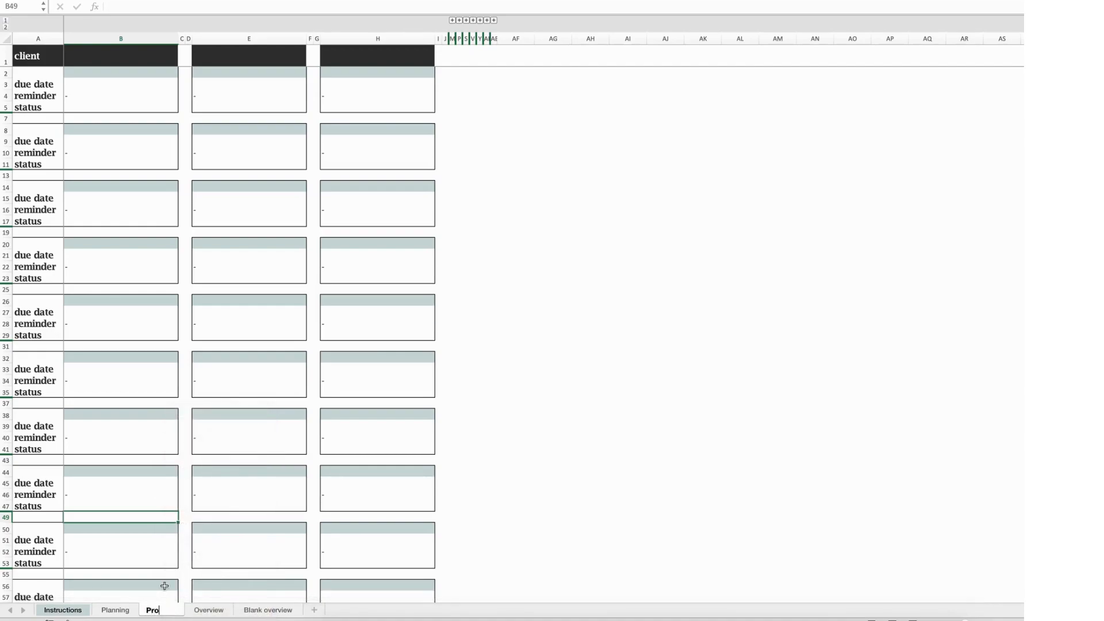
text(ject Alp)
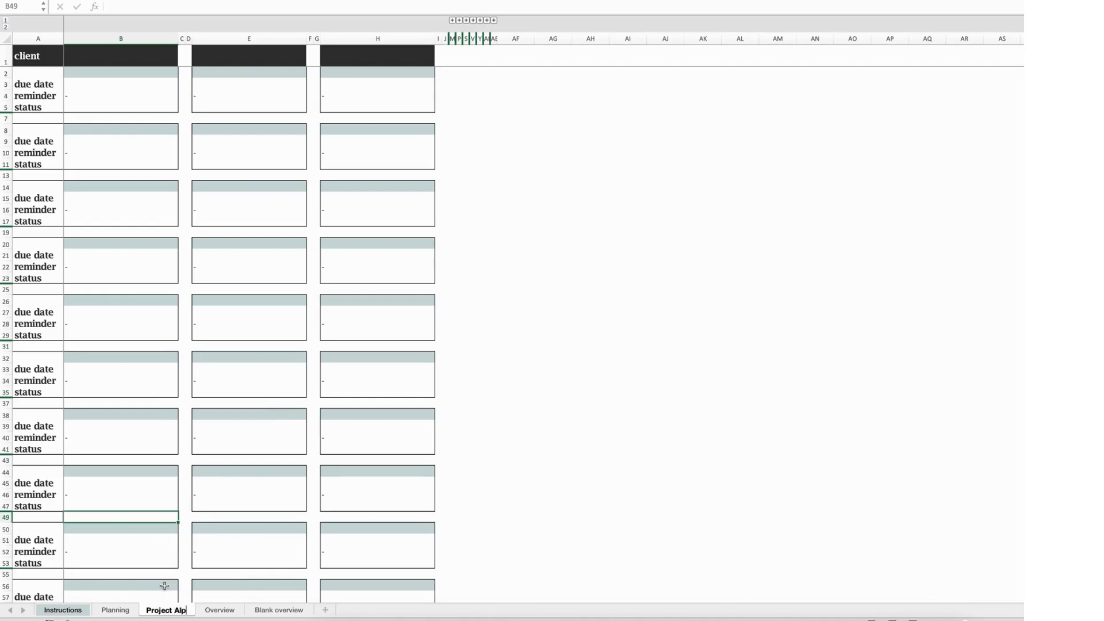
text(ha)
click(225, 530)
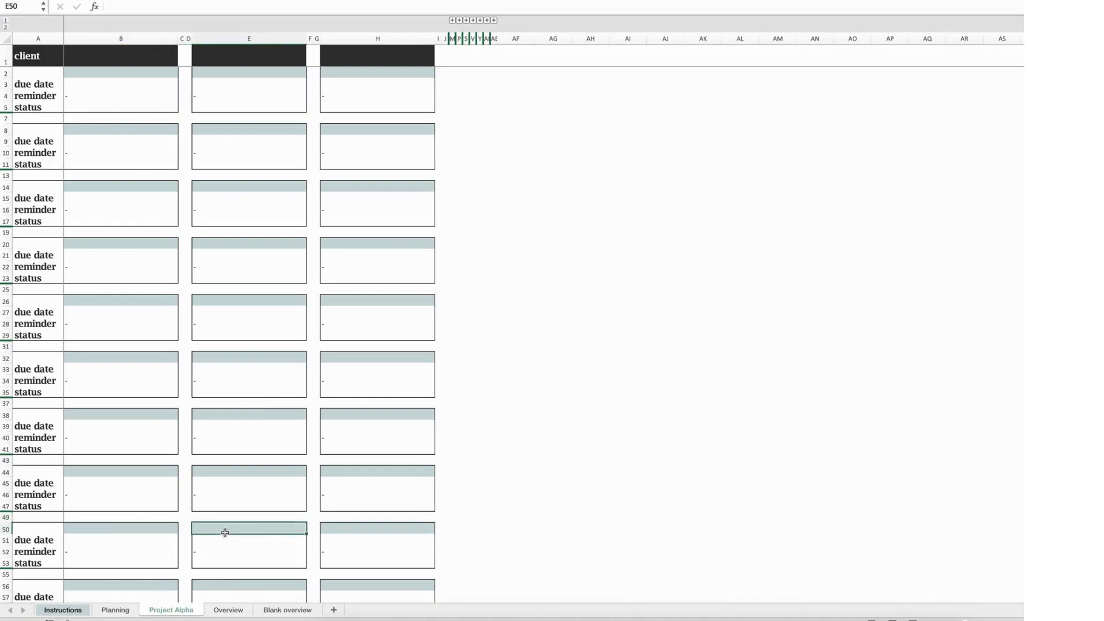
Replace the first three entries in the Planning sheet's clients list with Research, Planning and Design
click(111, 612)
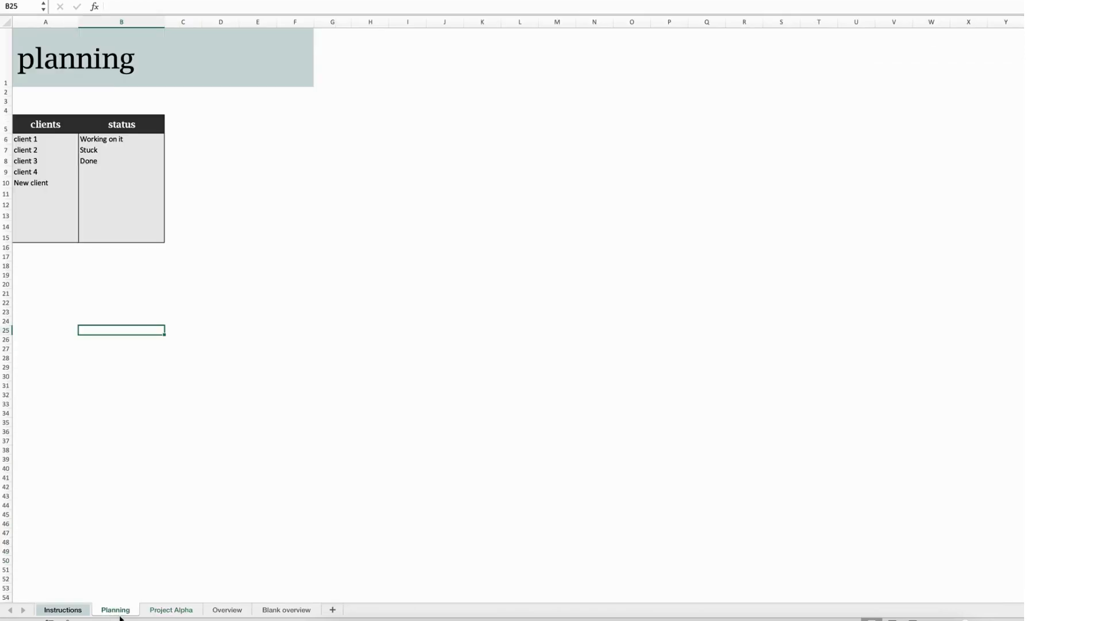
click(41, 138)
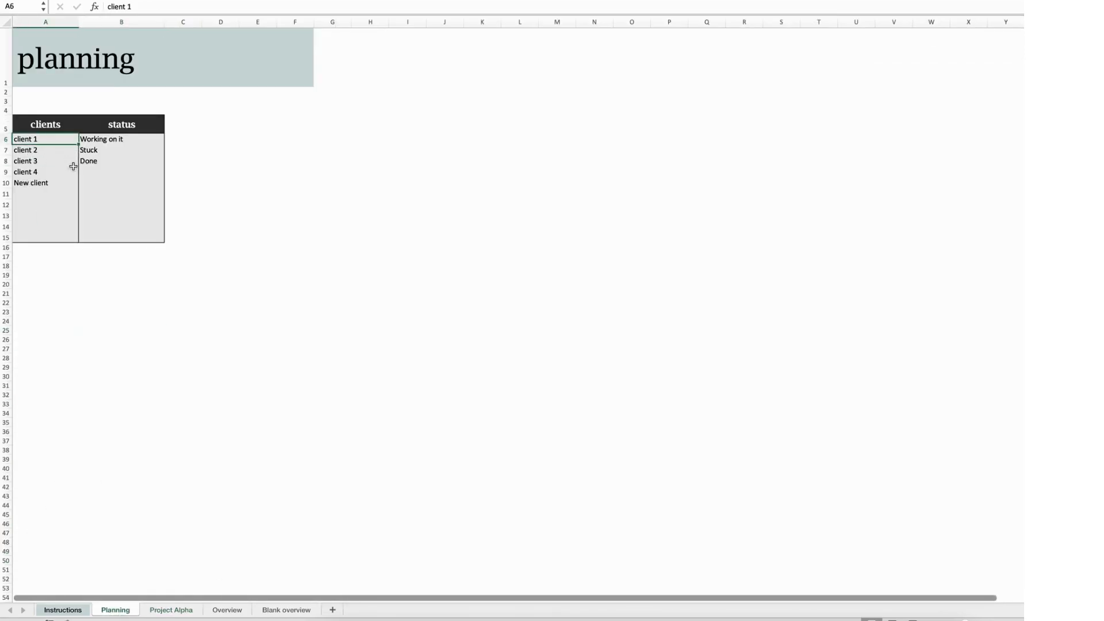
text(Research)
key(Return)
text(Planning)
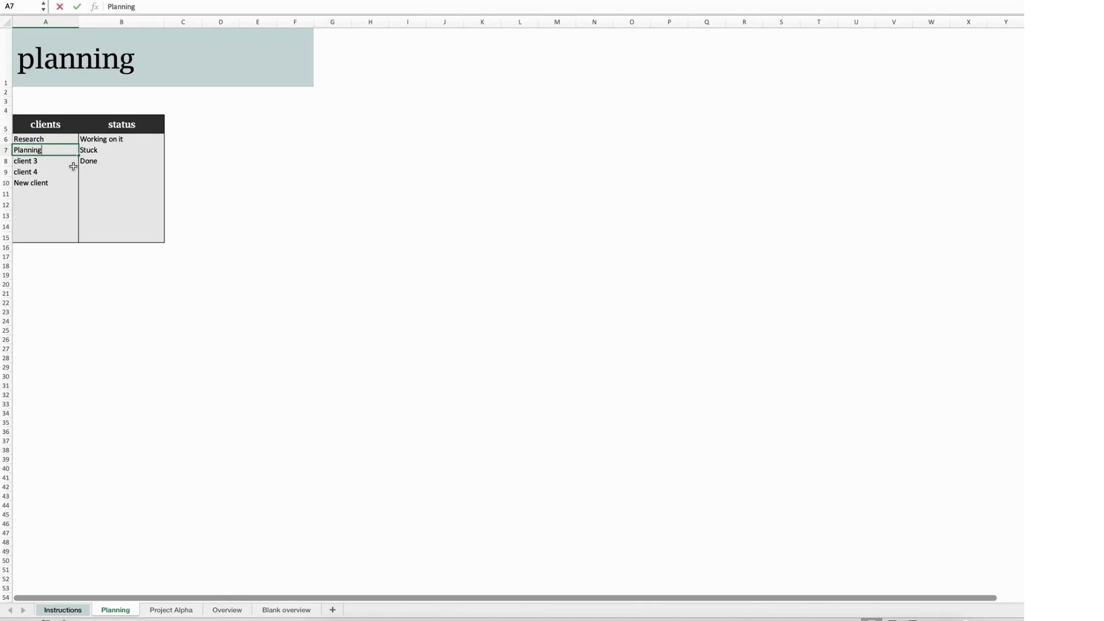
key(Return)
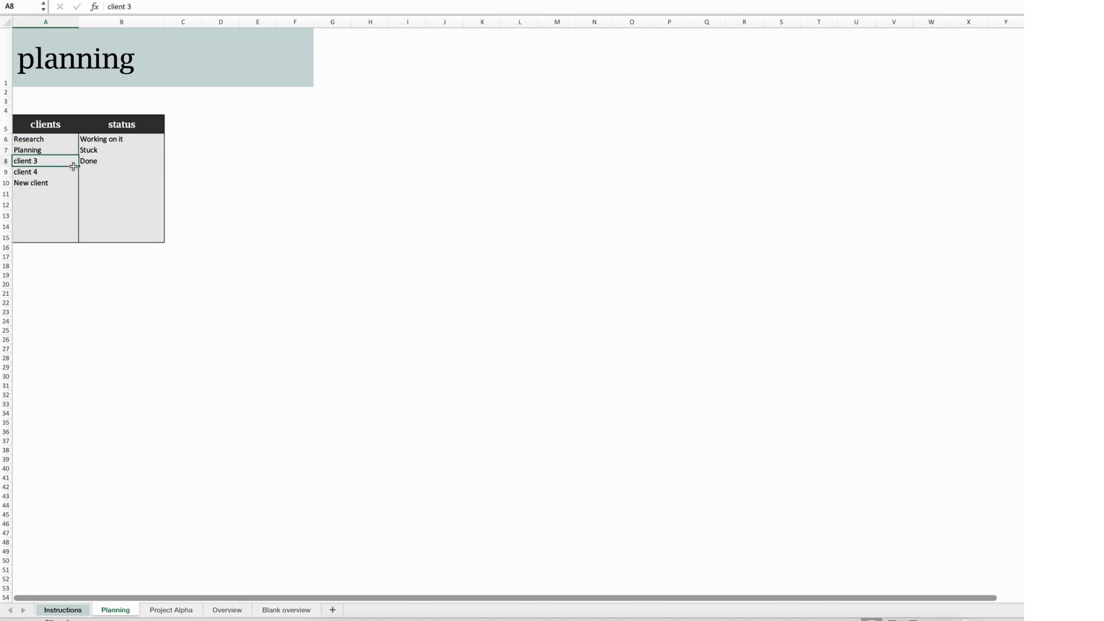
text(Design)
key(Return)
Replace client 4 in the clients list with Marketing and clear the New client entry below it
text(M)
key(BackSpace)
text(ar)
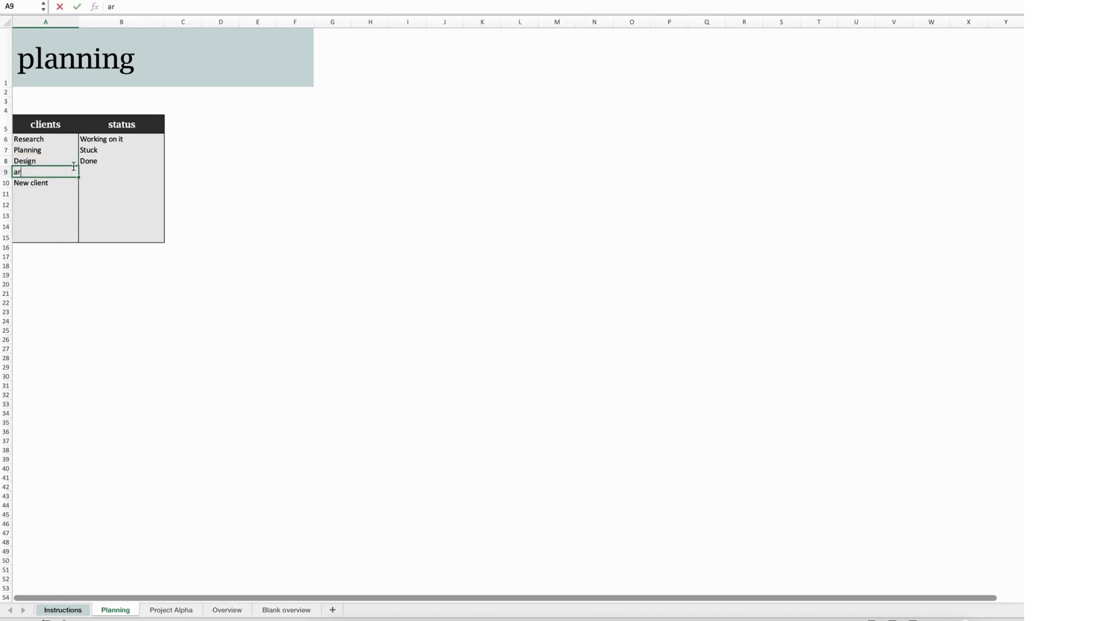
text(ketingMarketing)
key(Return)
key(BackSpace)
key(Return)
key(Up)
key(Up)
text(Marketing)
key(Return)
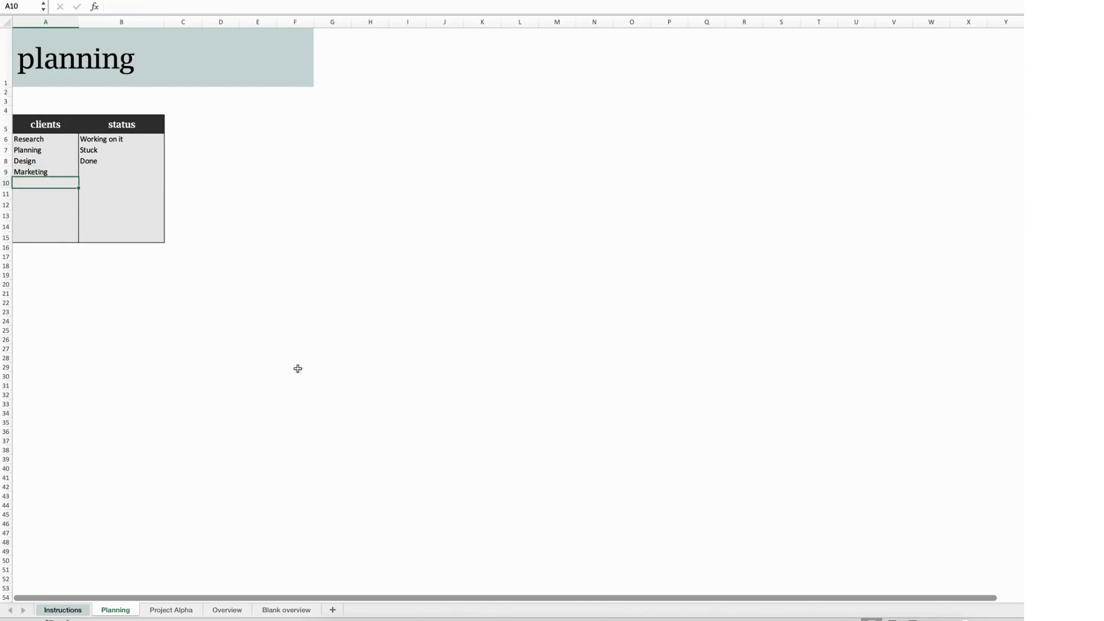
Assign Research to the first client column on the Project Alpha sheet and name its first task "Task"
click(173, 611)
click(118, 56)
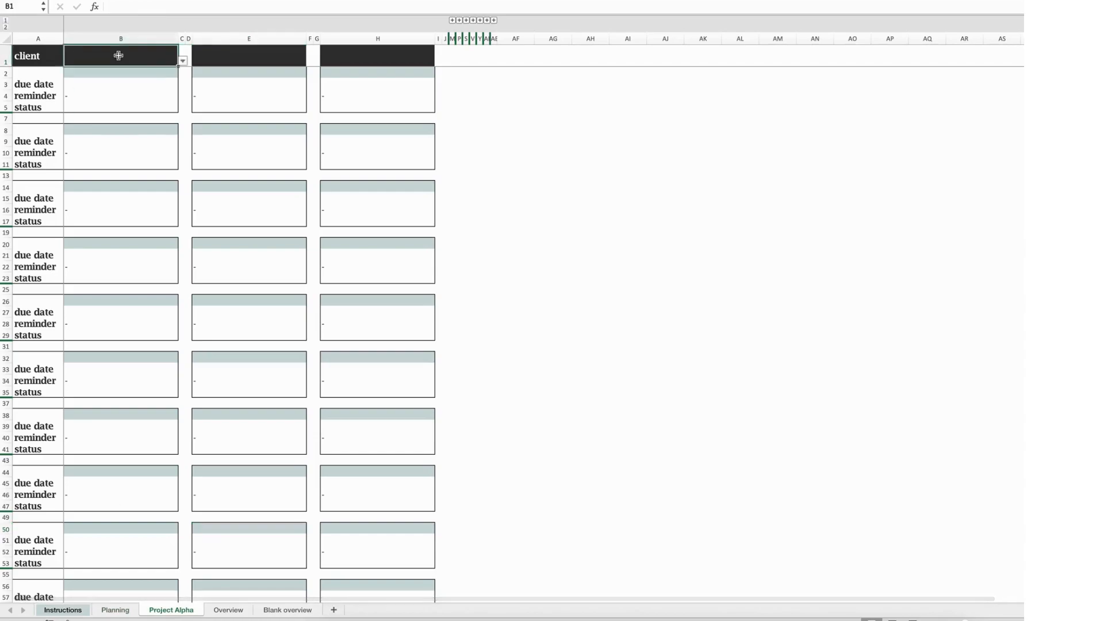
click(183, 61)
click(91, 73)
click(154, 70)
text(Task)
key(Return)
Assign Marketing to the second client column on the Project Alpha sheet and select its first task cell
click(291, 55)
click(311, 62)
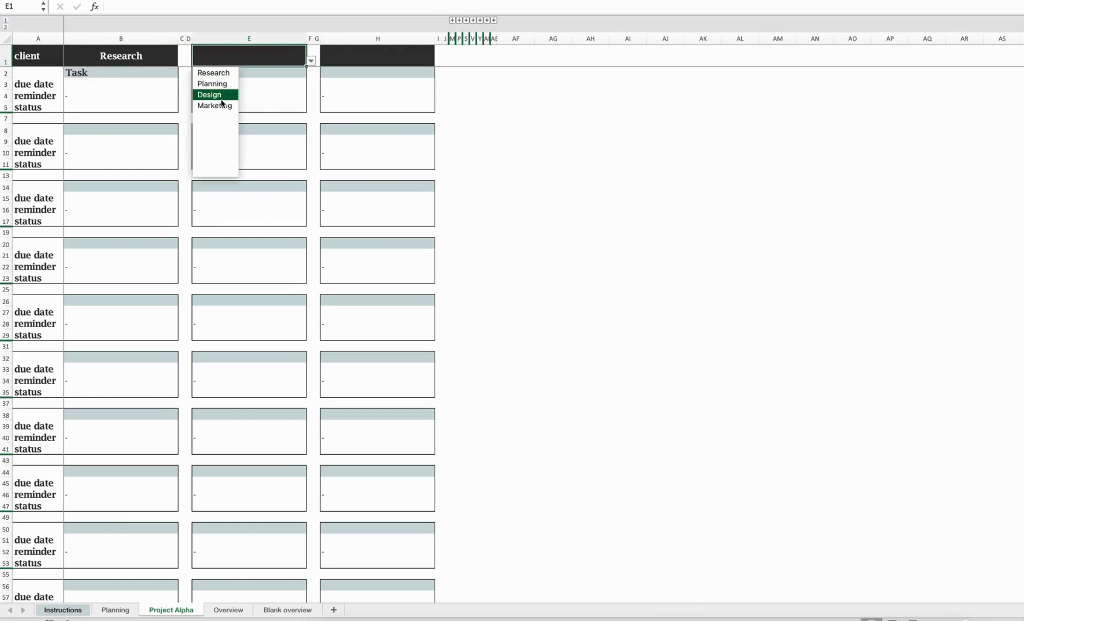
click(216, 106)
click(282, 81)
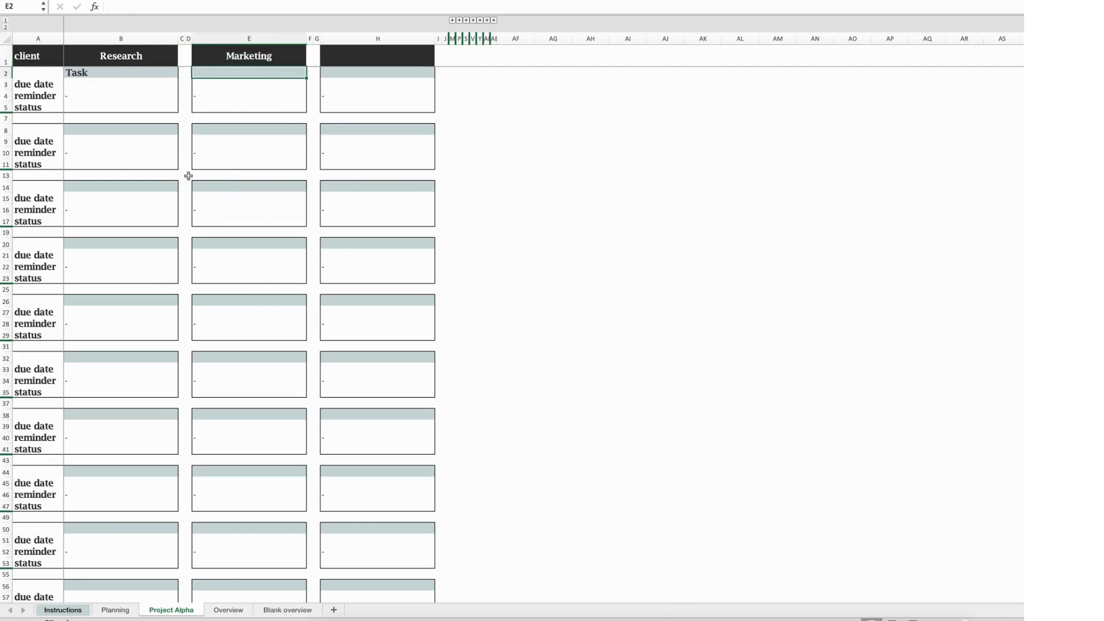